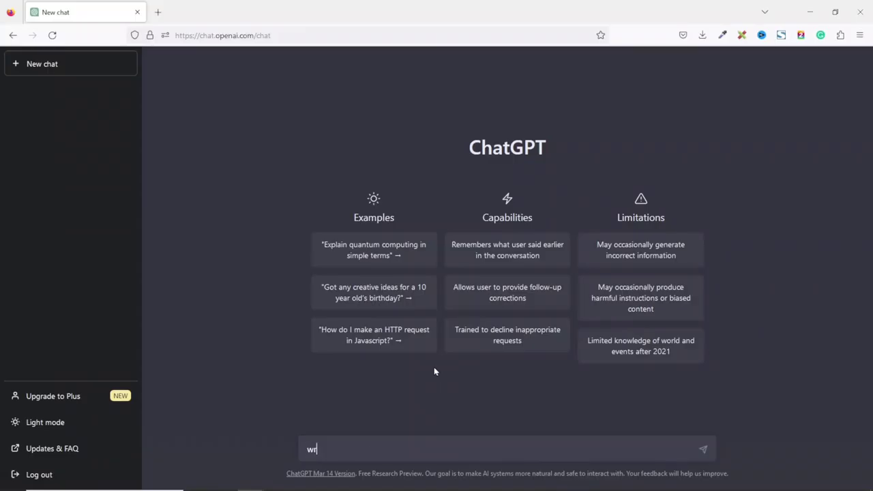
Send the prompt "write a email copy to promote a product"
text(ite a email copy to promote a product)
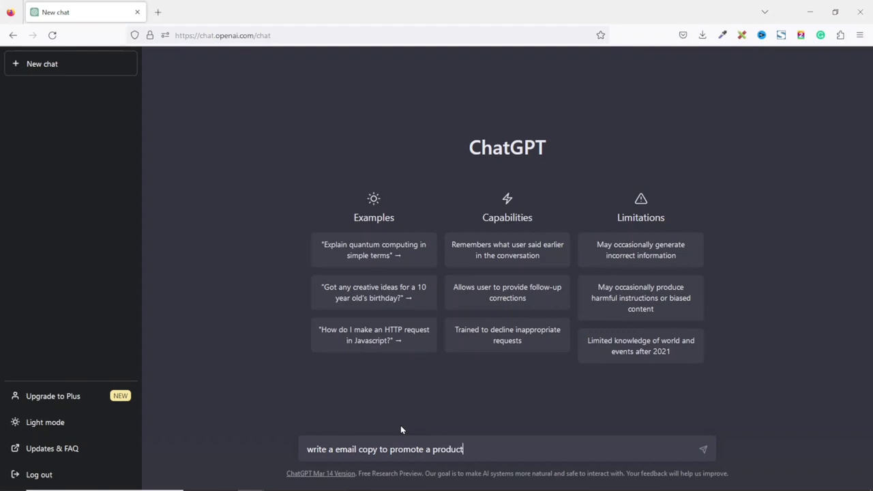
key(Return)
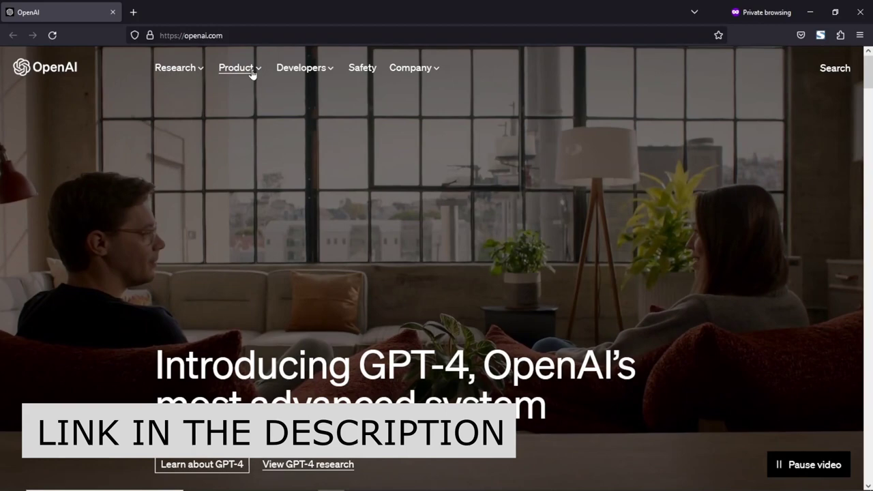
Open ChatGPT from the list of products on the OpenAI website
click(252, 72)
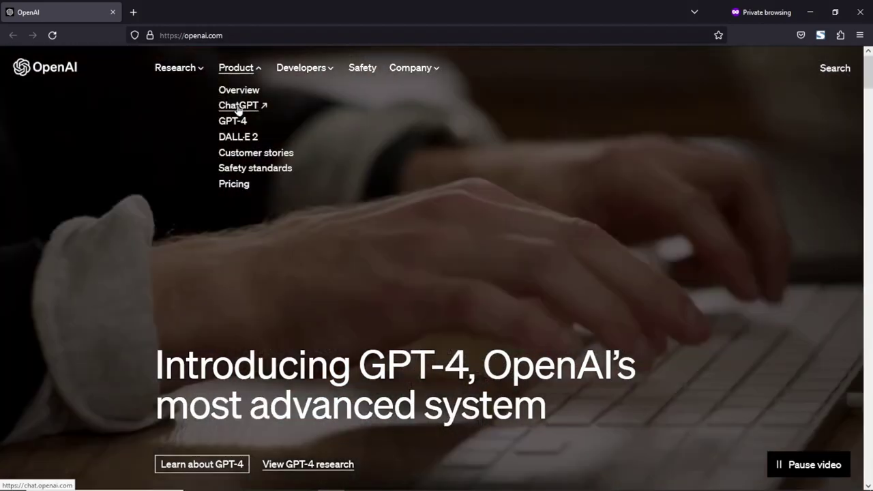
click(239, 106)
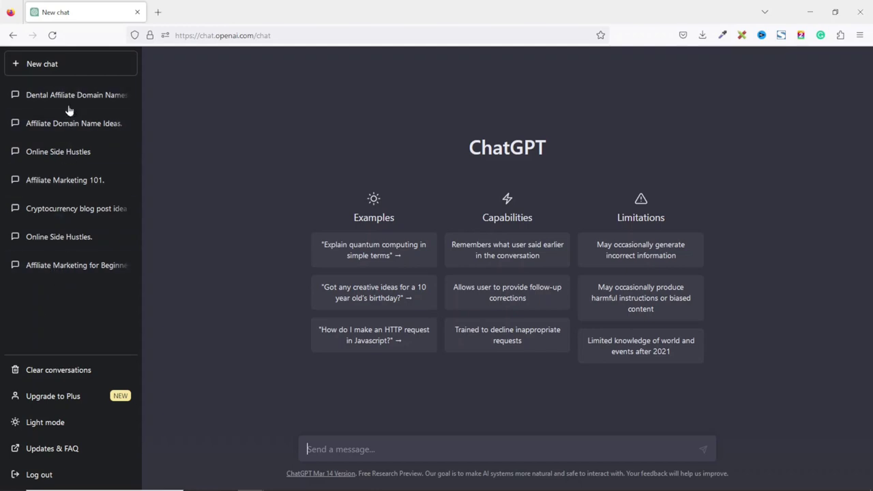
Delete the oldest chat, about affiliate marketing for beginners, and clear all the remaining conversations
click(68, 266)
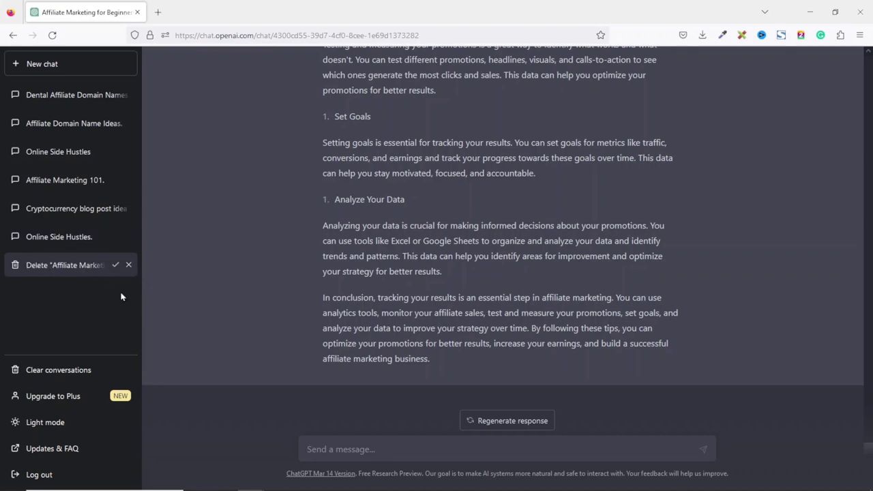
click(116, 265)
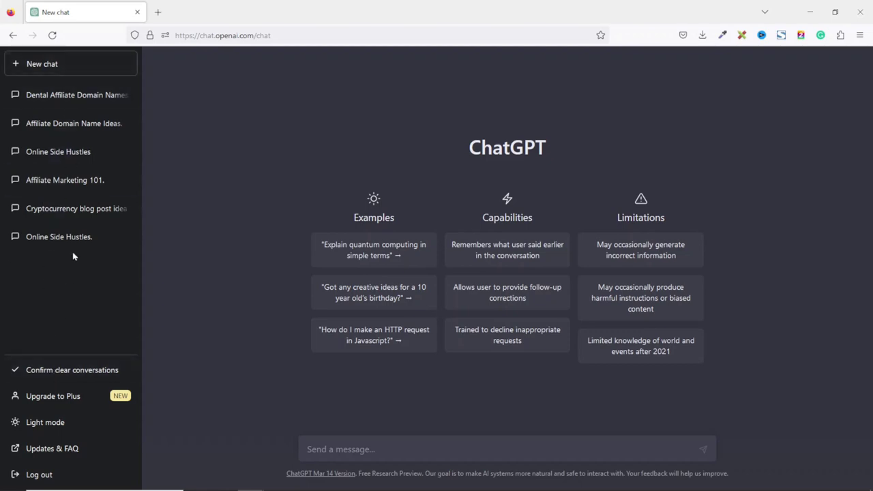
click(51, 372)
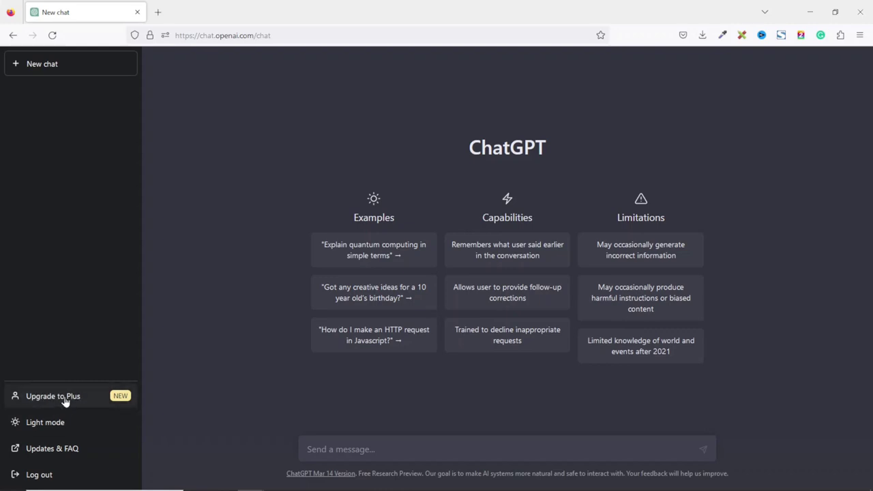
Look at the comparison of the Free plan and ChatGPT Plus, and close it without upgrading
click(64, 399)
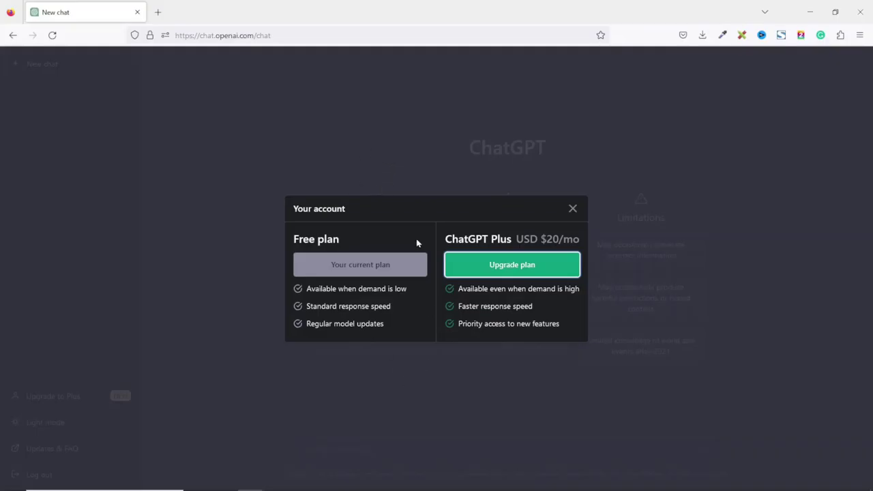
click(572, 211)
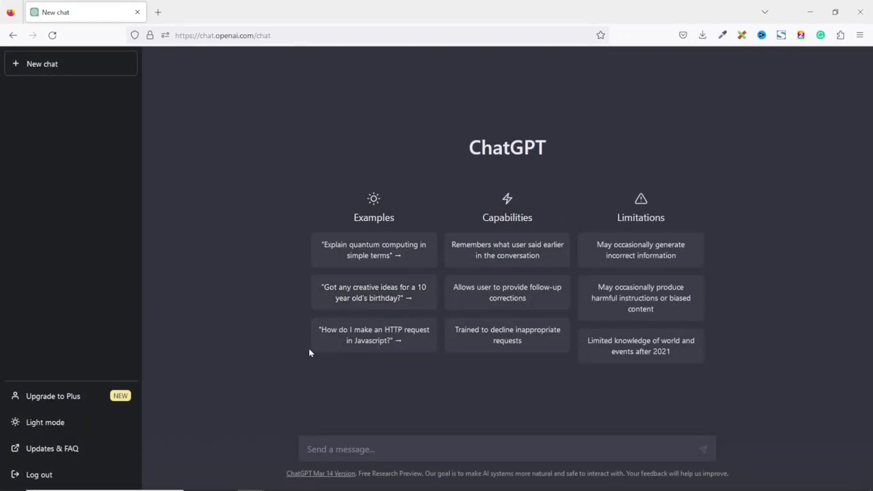
Switch the interface to light mode and return it to dark mode
click(53, 429)
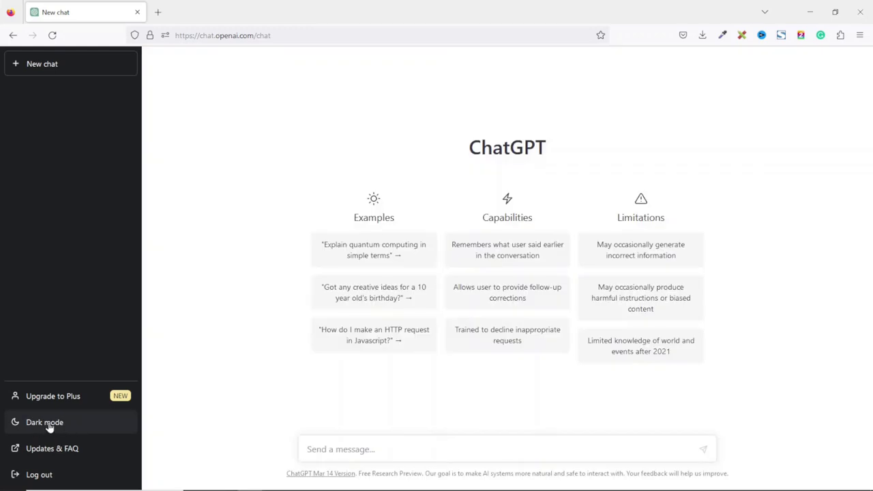
click(48, 424)
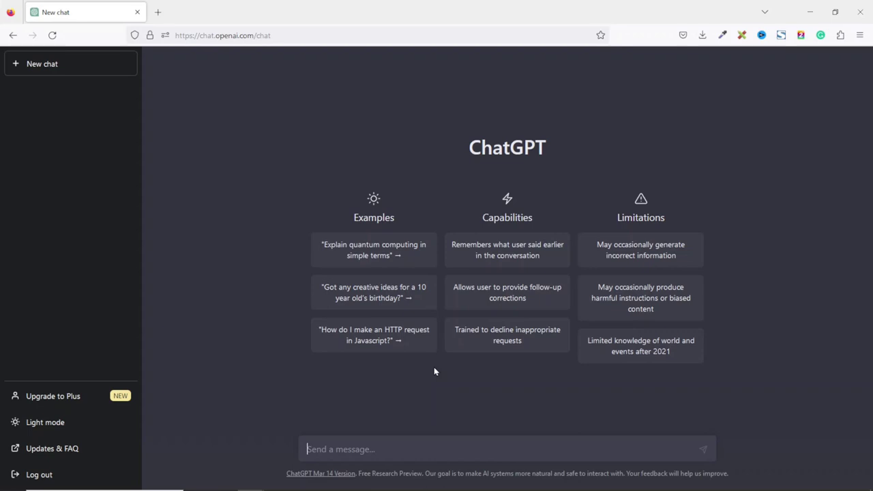
Ask for a promotional email with the prompt "write a email copy to promote a product"
text(write a email copy to promote a product)
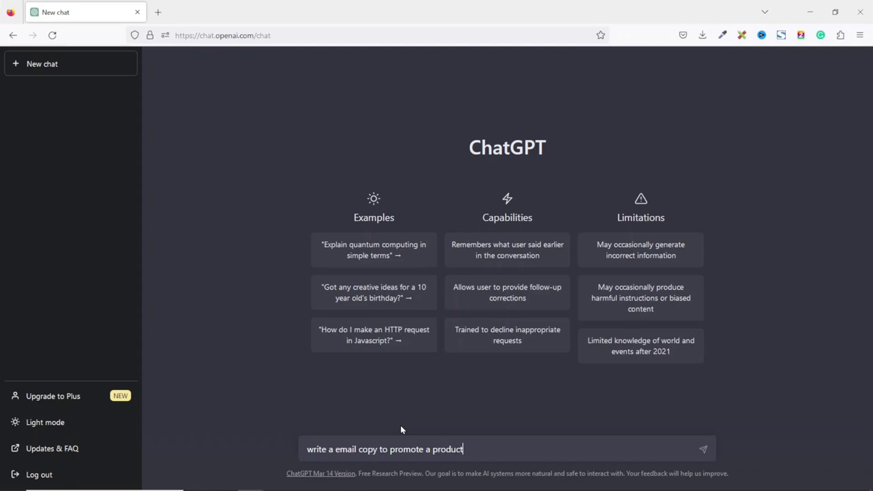
key(Return)
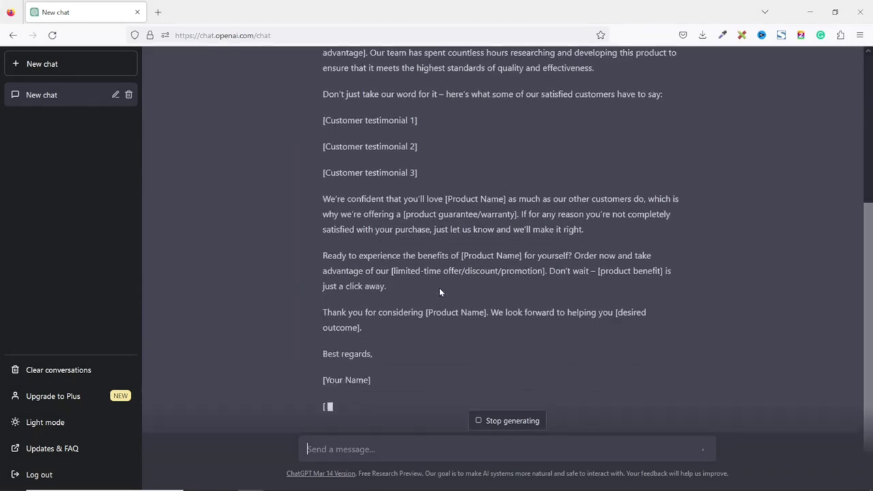
Read through the generated email and its placeholders, such as [Recipient], and regenerate the response
scroll(439, 288, up, 4)
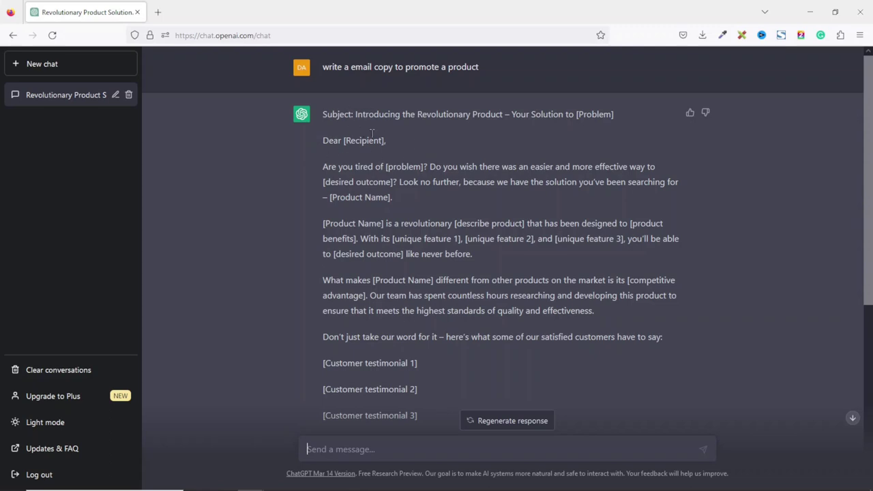
drag(344, 141, 384, 148)
click(346, 185)
scroll(430, 205, down, 5)
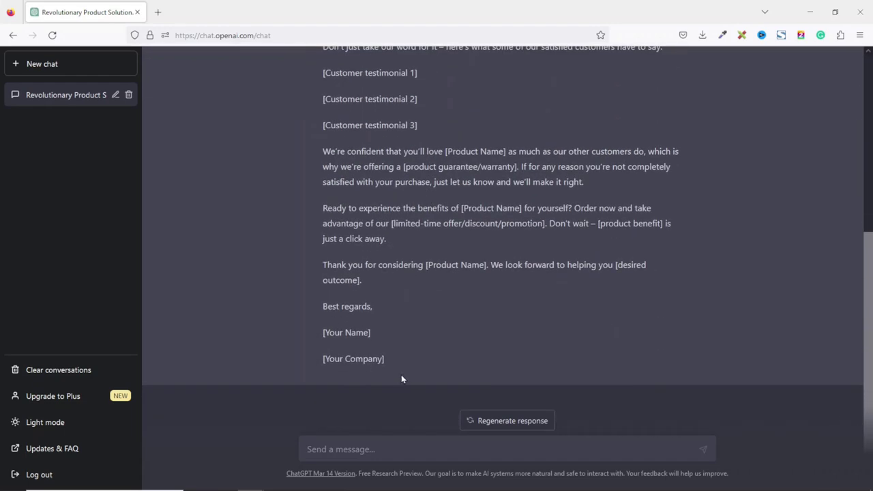
scroll(431, 201, up, 5)
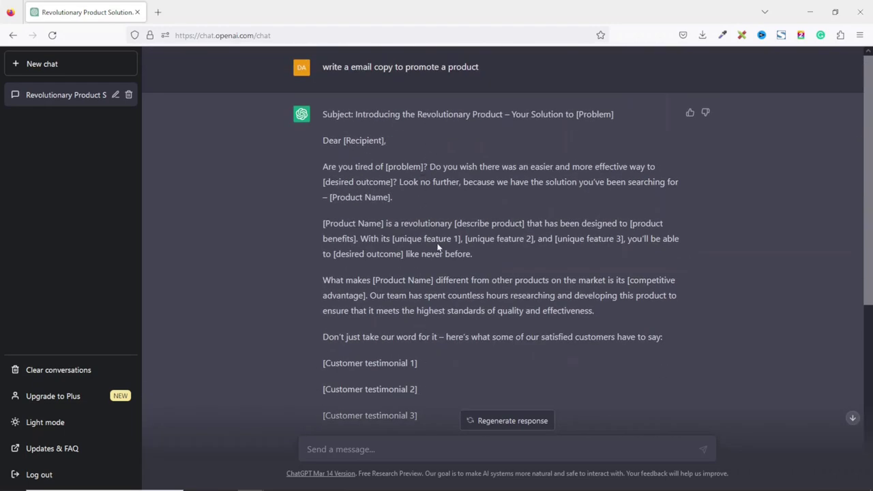
scroll(439, 248, down, 5)
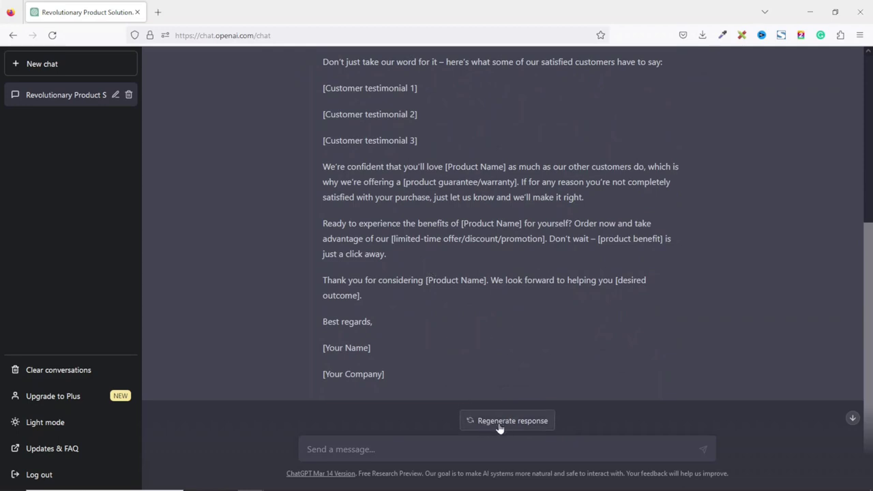
click(502, 423)
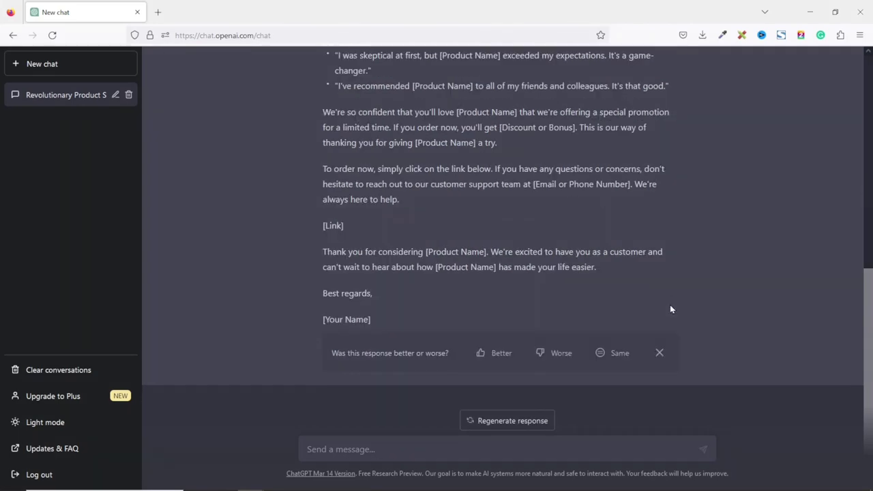
Send the follow-up prompt "write email copy to promote GetResponse" and read through the generated email
click(362, 449)
text(writea)
text(mail copy to p)
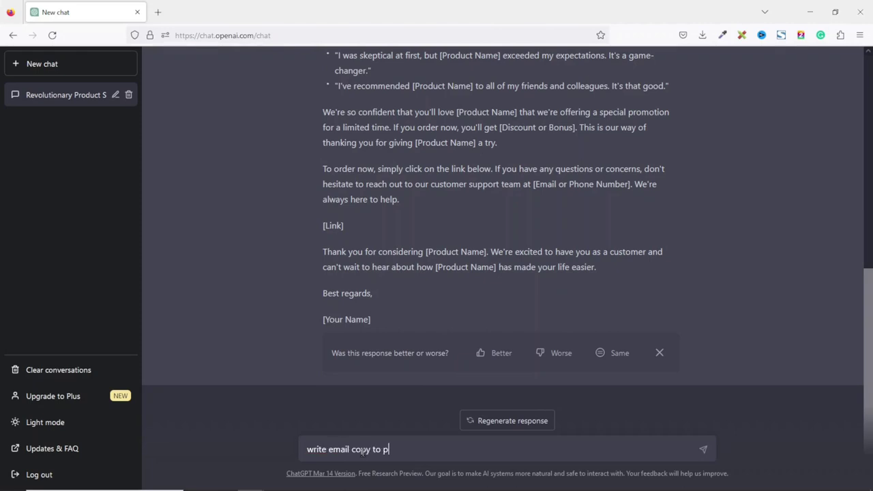
text(romote GetResponse)
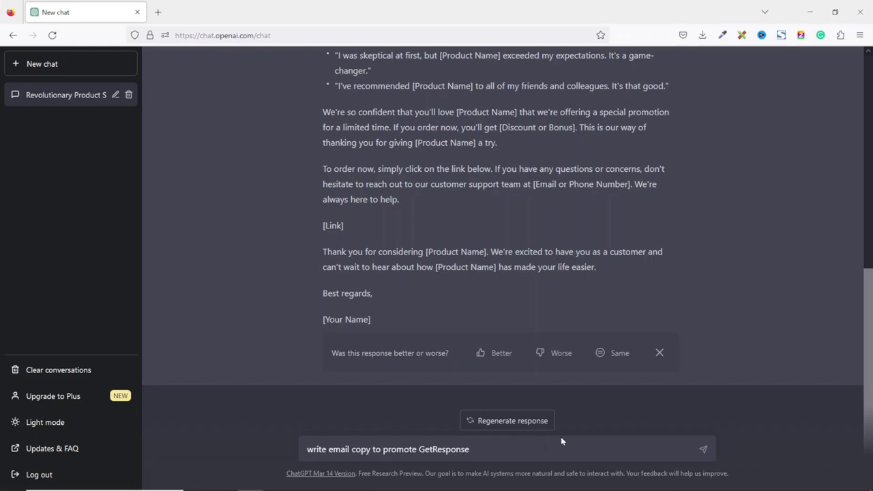
key(Return)
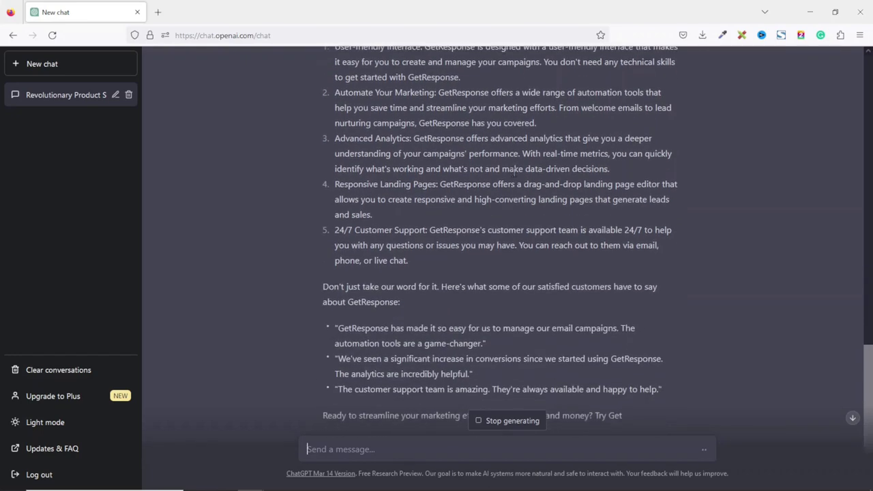
scroll(461, 276, up, 5)
scroll(373, 211, down, 6)
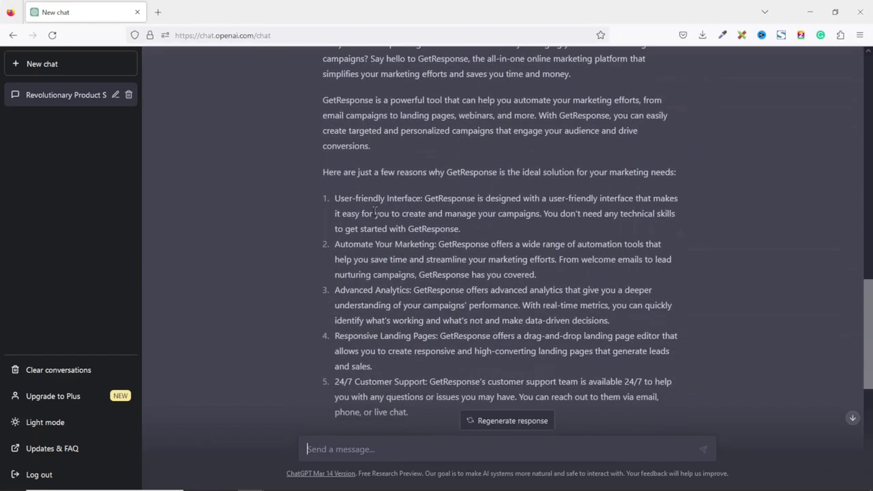
scroll(380, 210, down, 3)
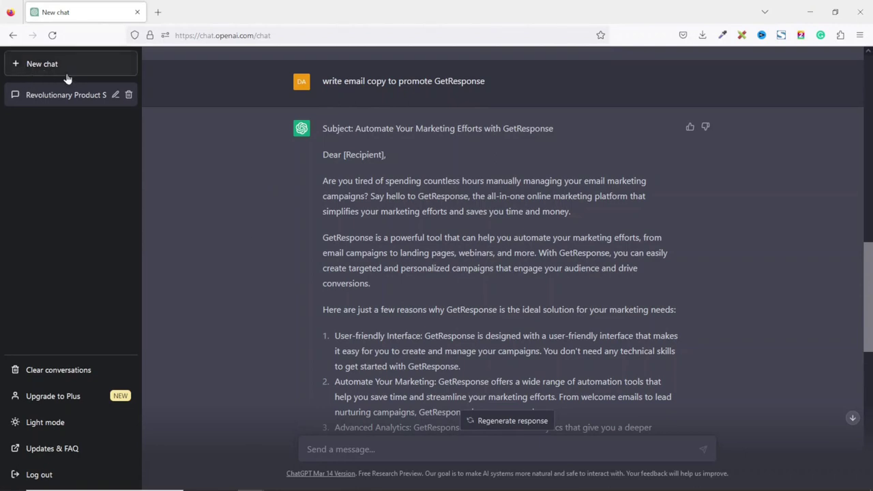
Start a new chat
click(47, 64)
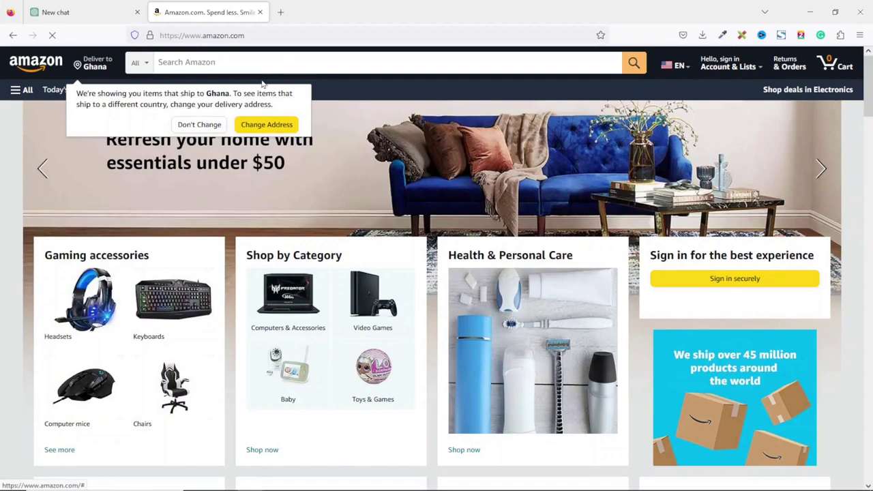
Search Amazon for "electronic toothbrush for adults and kids"
click(255, 62)
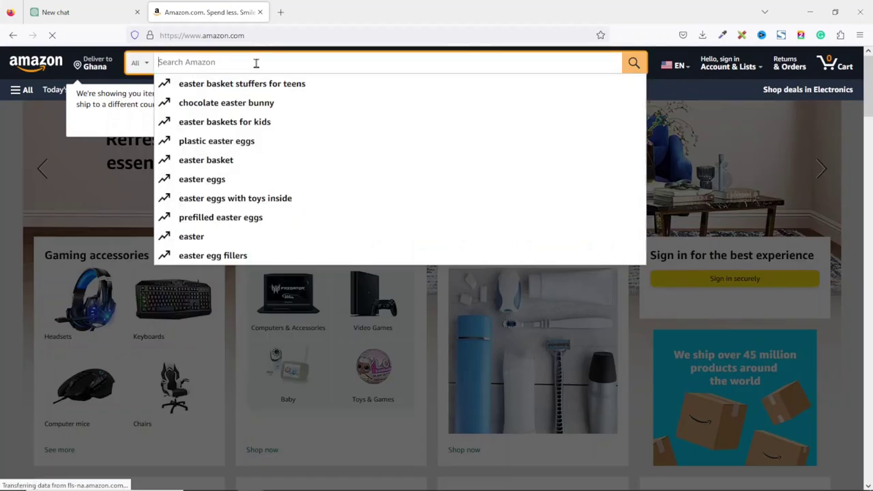
text(electro)
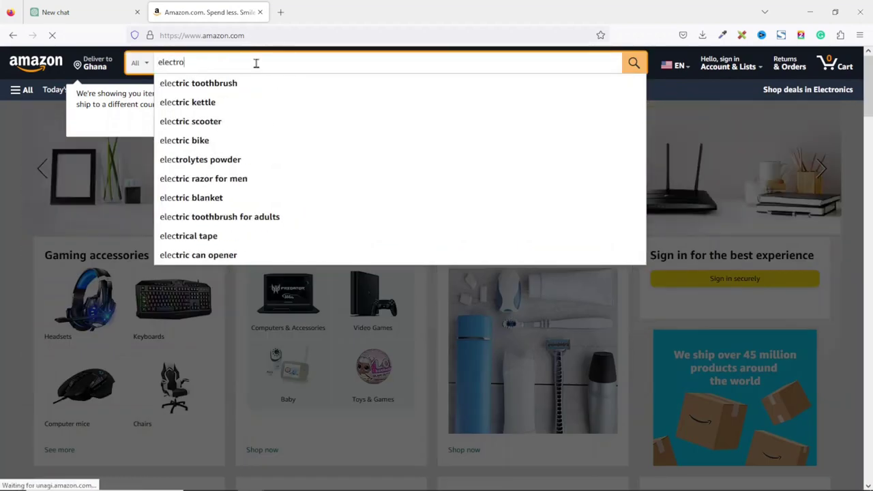
text(nic tooth)
click(262, 86)
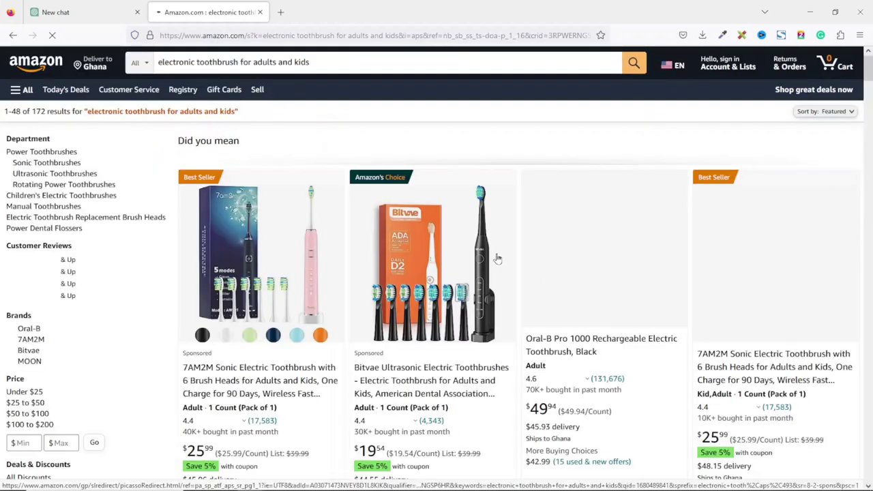
Open the Philips Sonicare 4100 listing and copy "Philips Sonicare 4100 Power Toothbrush" from its title
scroll(522, 255, down, 5)
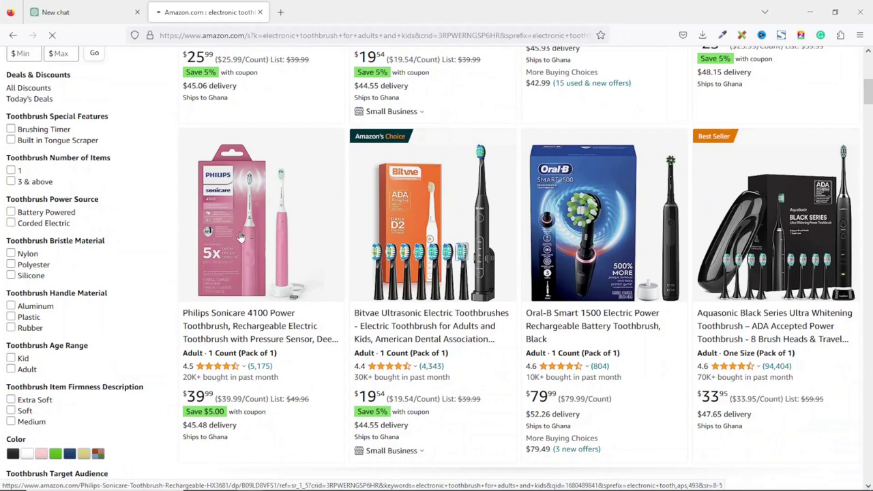
click(239, 237)
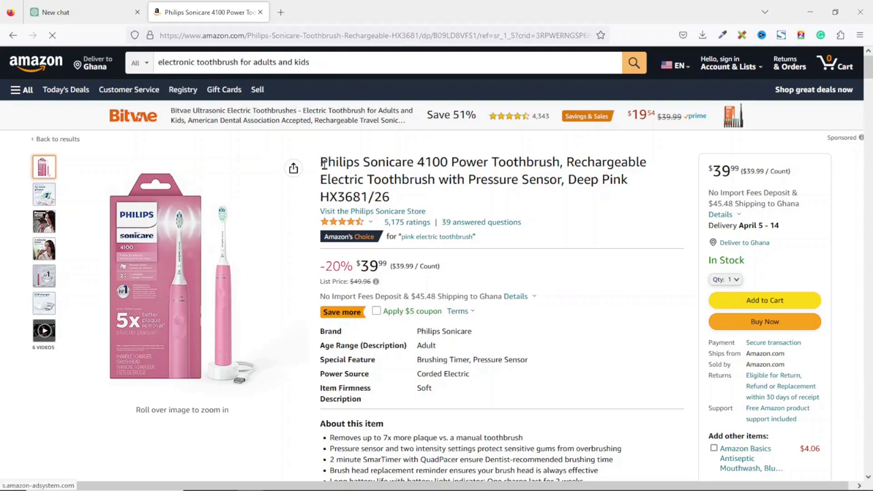
drag(323, 162, 558, 166)
key(ctrl+c)
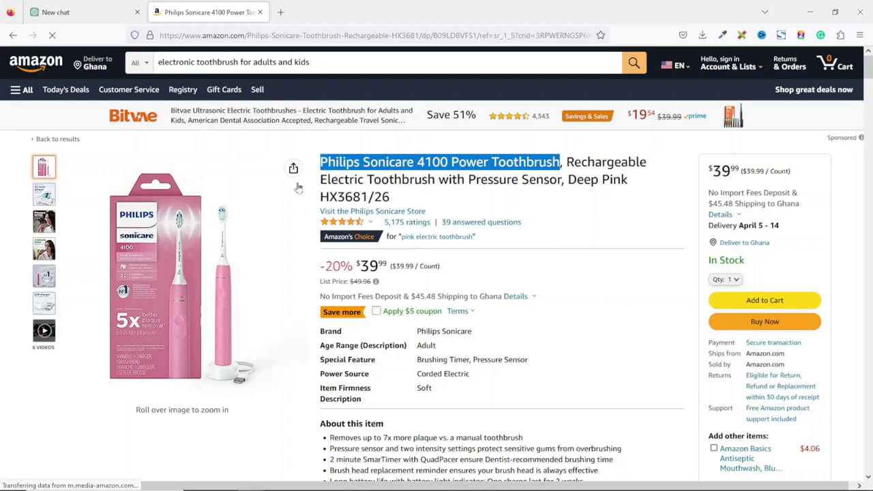
Return to ChatGPT, send "write a product description on Philips Sonicare 4100 Power Toothbrush", and view the reply from its start
click(65, 12)
click(394, 453)
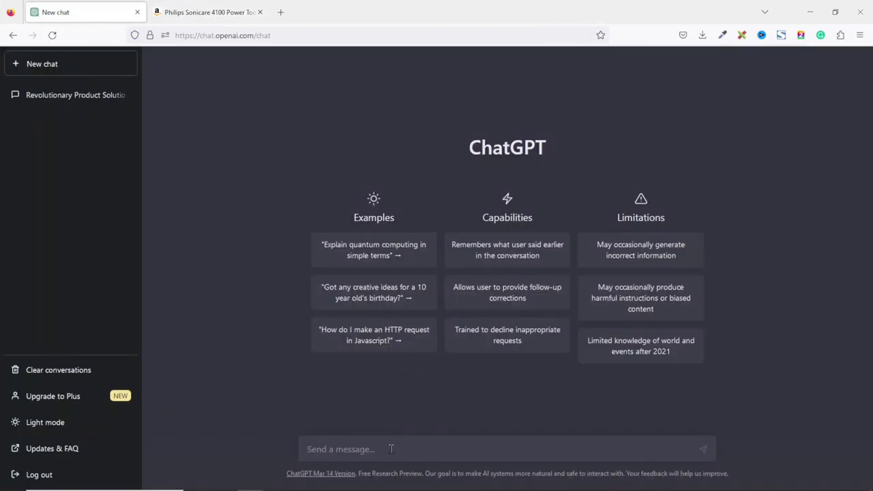
text(write a product des)
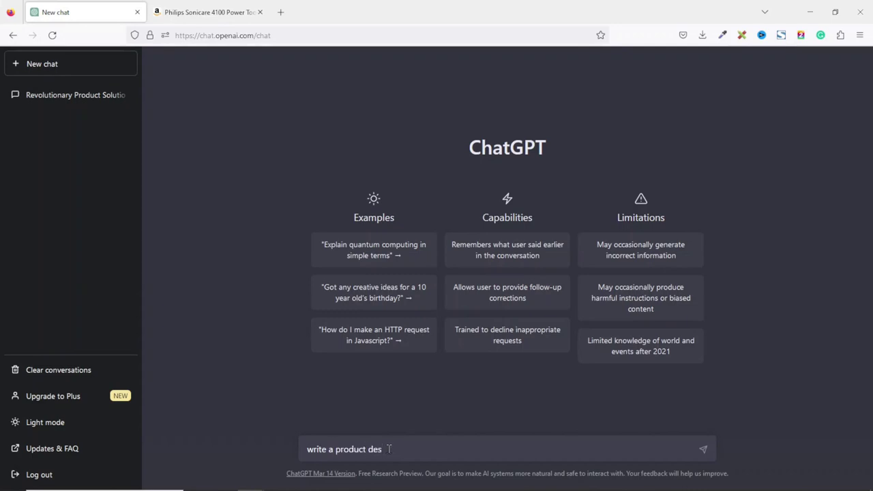
text(cription on)
key(ctrl+v)
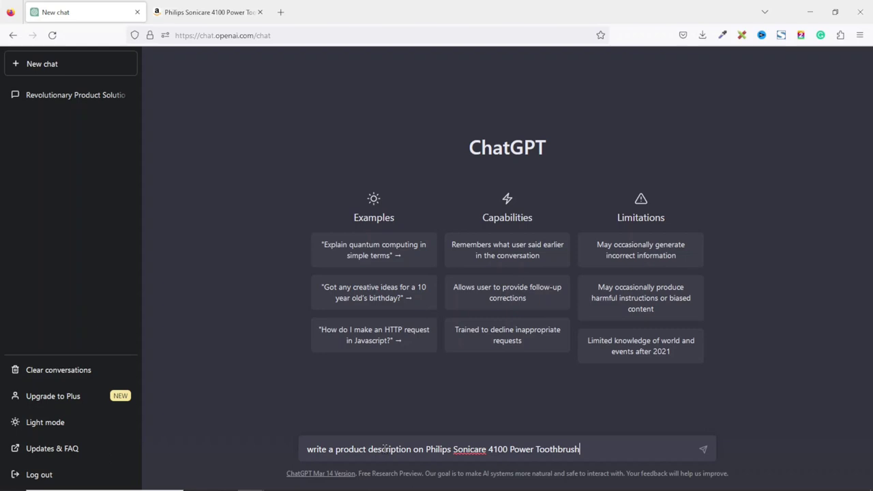
key(Return)
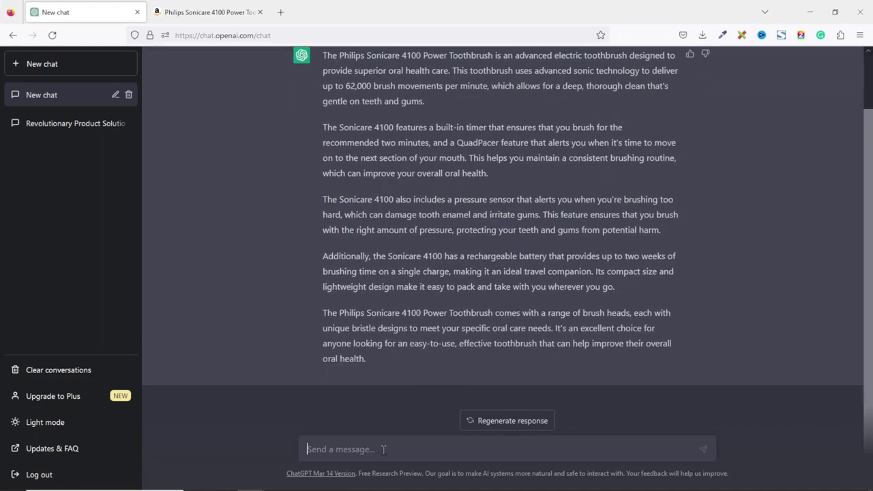
scroll(622, 313, up, 1)
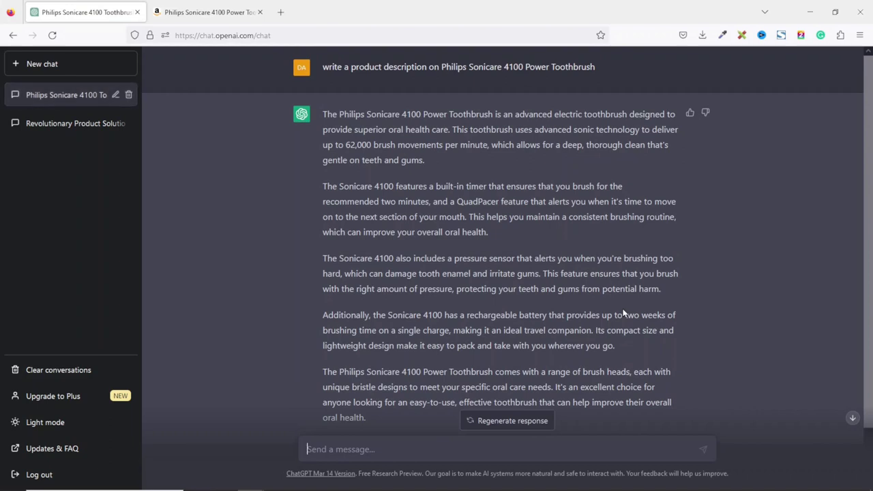
Regenerate the Philips Sonicare 4100 product description to get an alternative version
scroll(640, 250, down, 1)
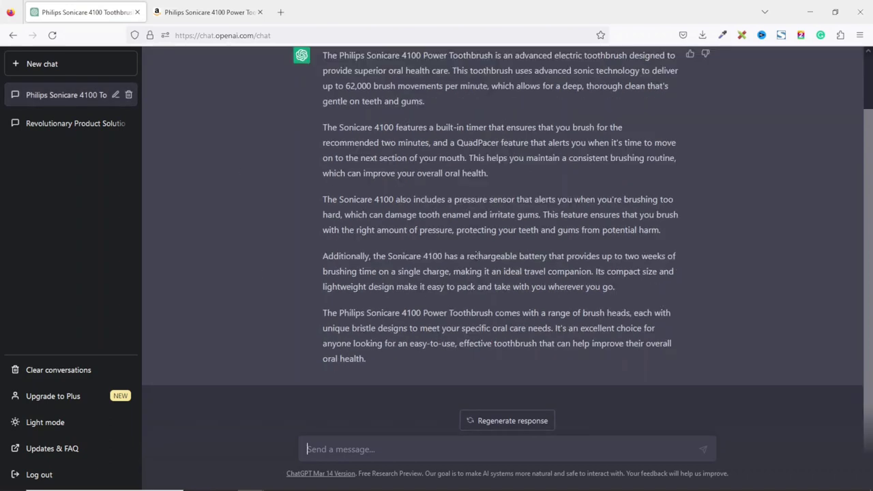
click(516, 426)
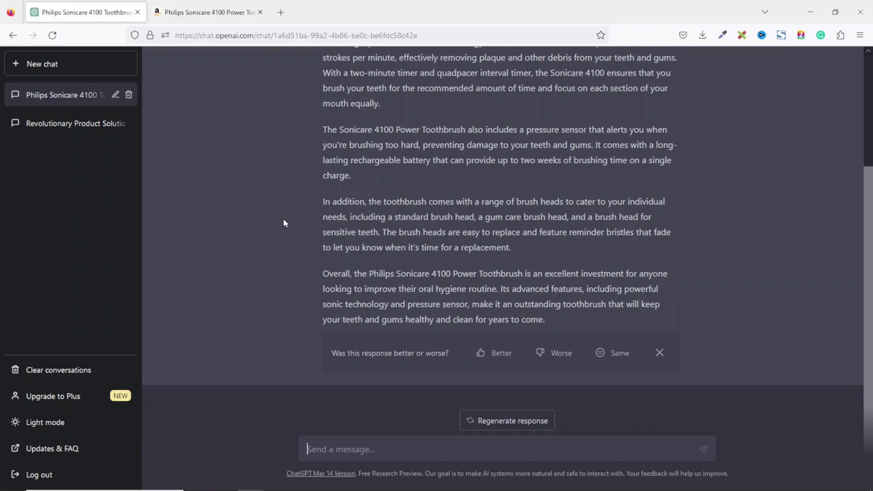
Start a new chat and send "write content on the best ways to save energy at home"
click(64, 69)
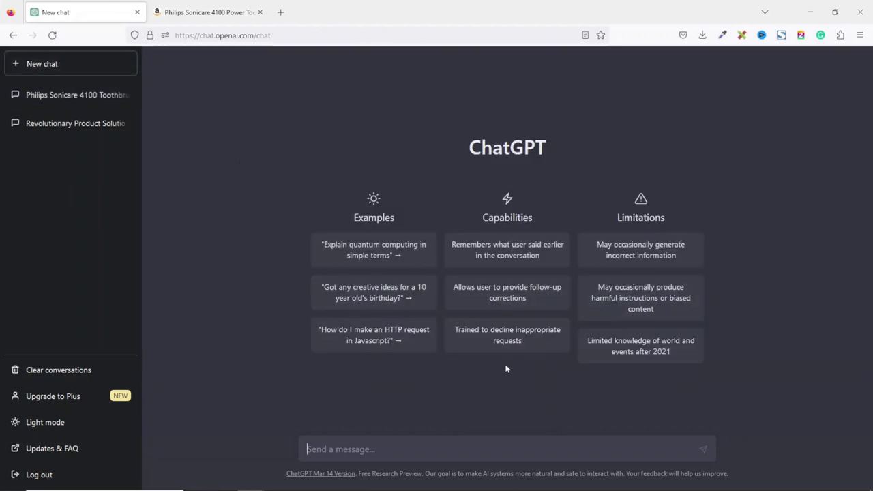
text(write content on the)
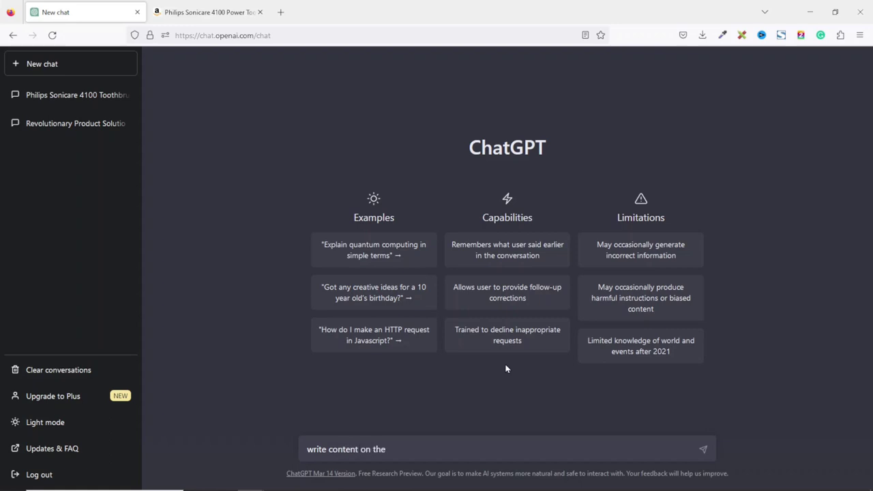
text( best ways to save energy at)
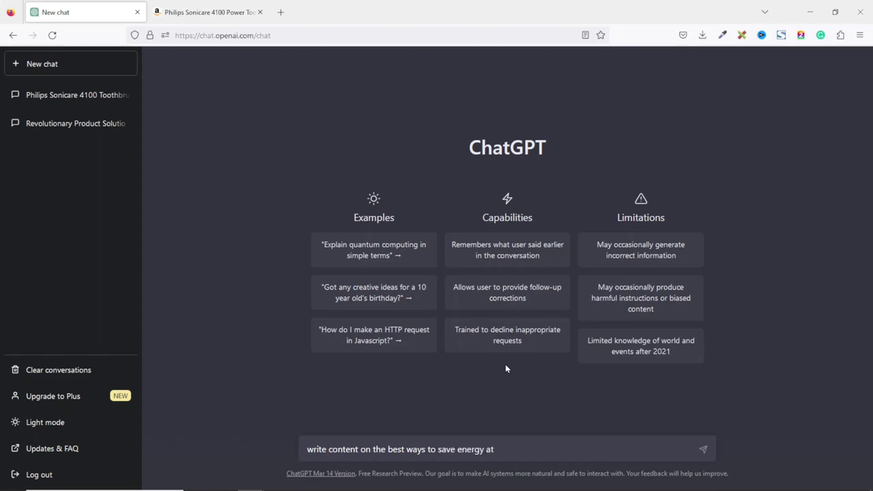
text( home)
key(Return)
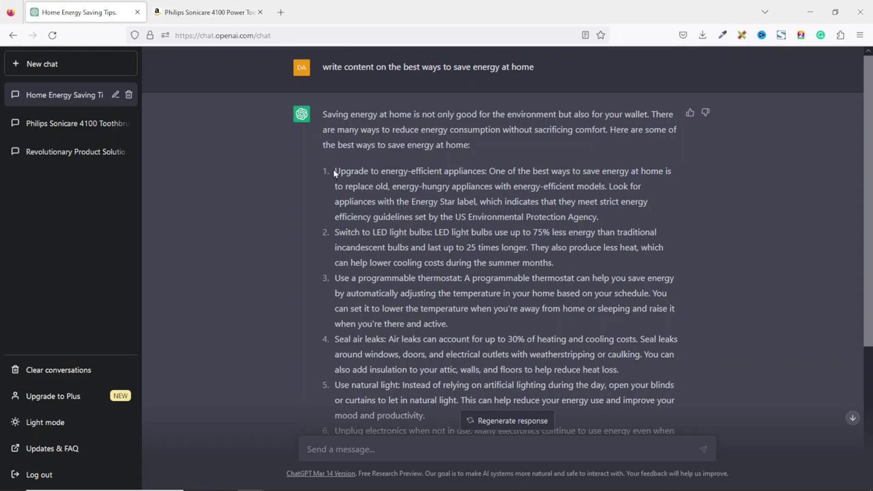
Highlight the first energy-saving tip in the reply and send the follow-up "elaborate on number 1"
drag(334, 173, 603, 216)
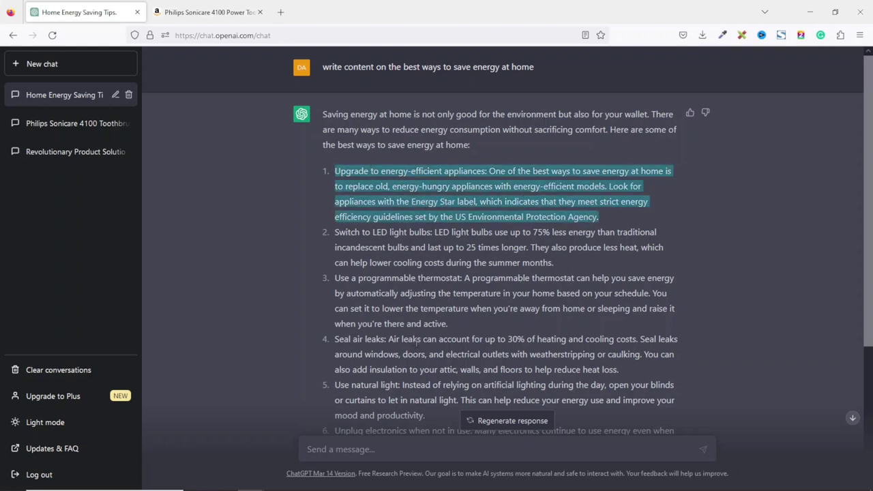
click(360, 455)
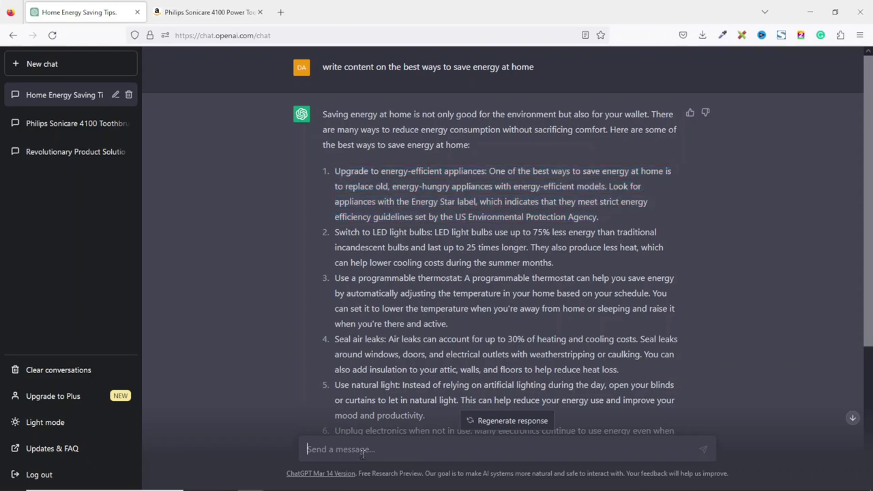
text(elaborate on number 1)
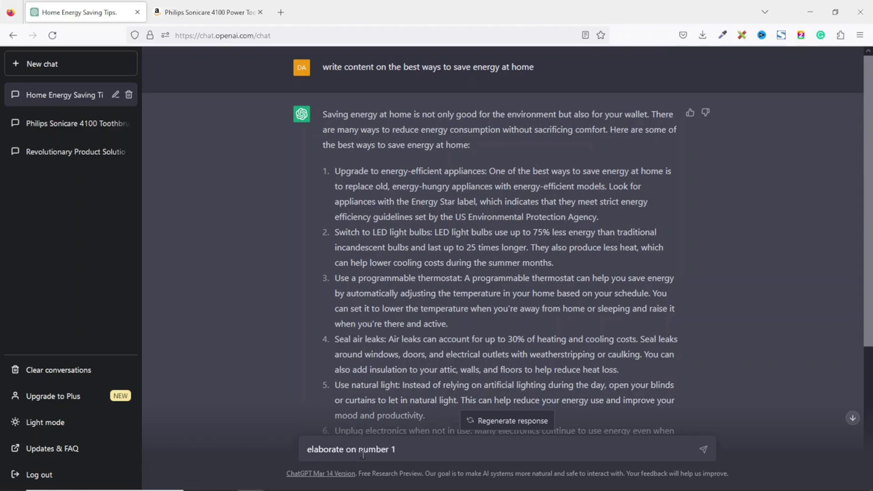
key(Return)
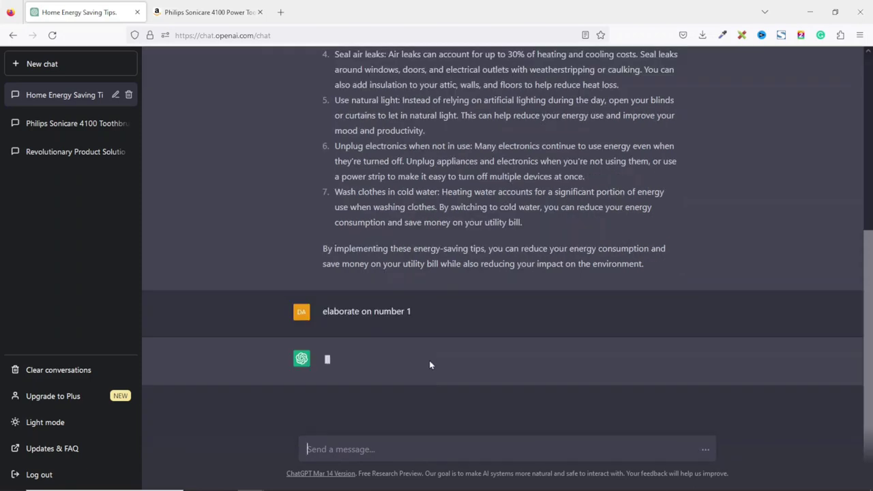
Examine the elaboration on tip 1 alongside the original list of energy-saving tips
scroll(428, 338, up, 3)
scroll(426, 326, up, 2)
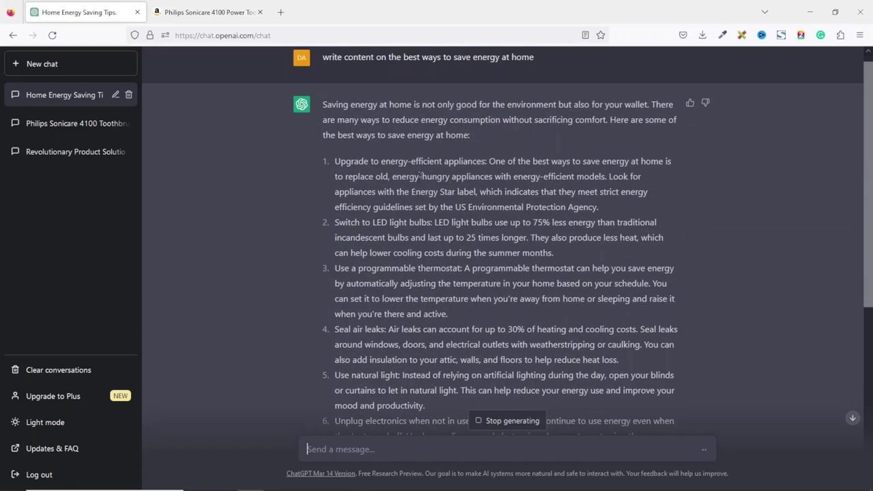
scroll(444, 245, down, 5)
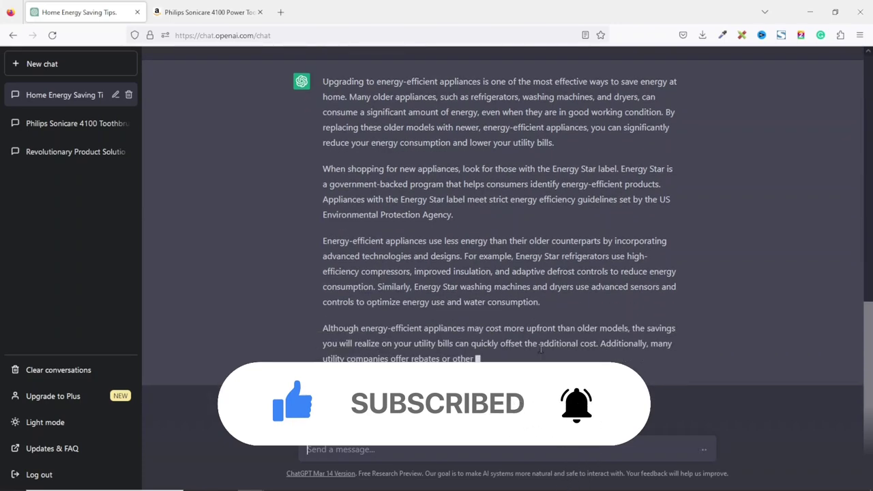
scroll(539, 321, up, 3)
scroll(537, 293, down, 1)
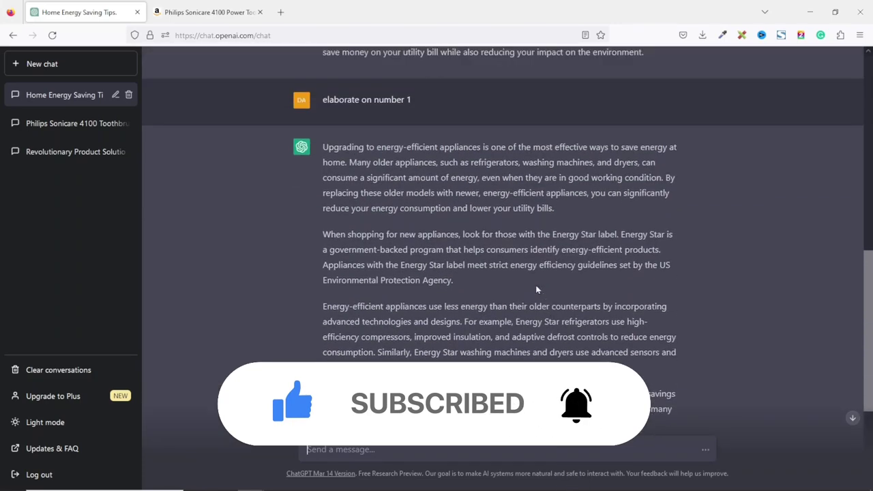
scroll(537, 290, down, 3)
scroll(537, 287, up, 9)
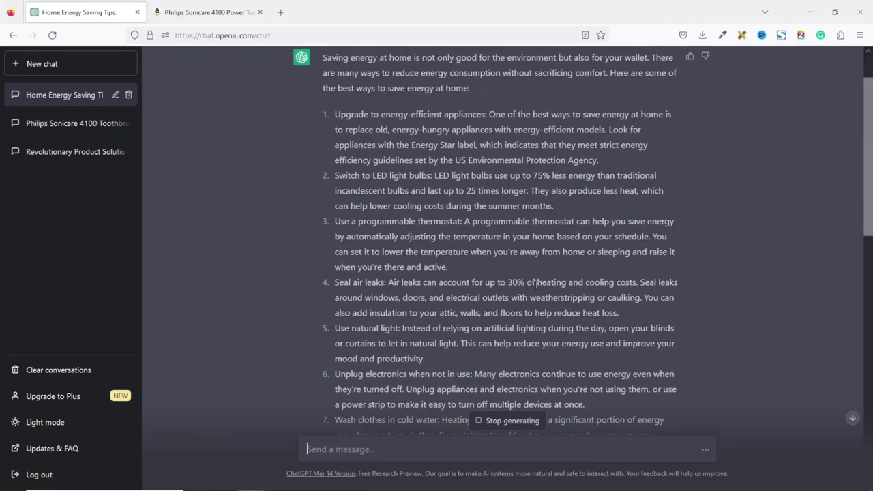
scroll(436, 218, up, 1)
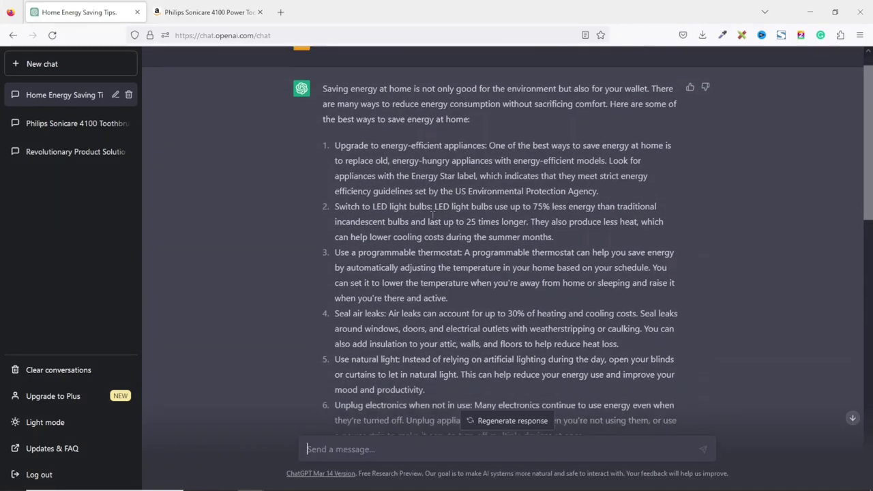
scroll(433, 214, down, 5)
scroll(448, 241, up, 5)
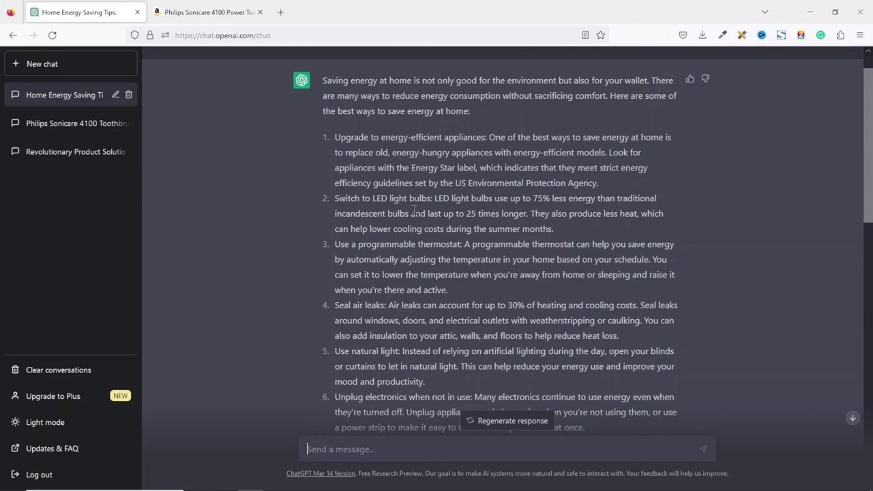
Send the follow-up "elaborate on number 2" and read the reply through to its end
scroll(413, 209, down, 10)
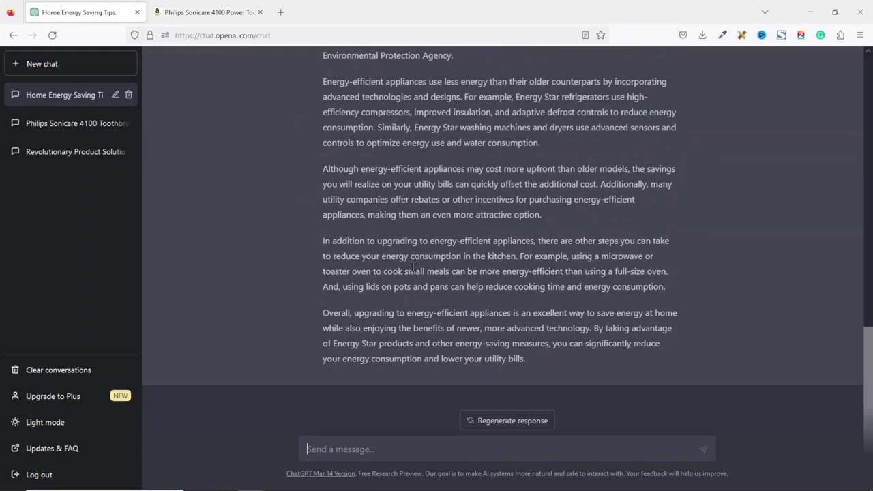
text(elaborate on number 2)
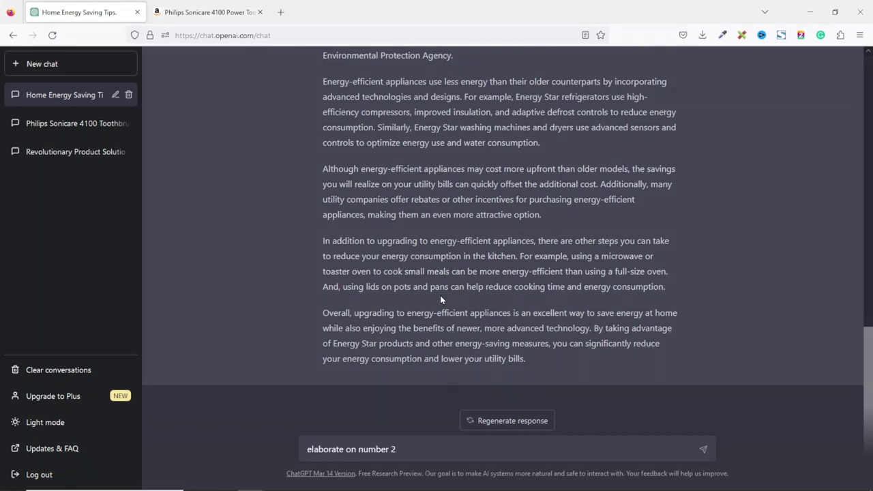
key(Return)
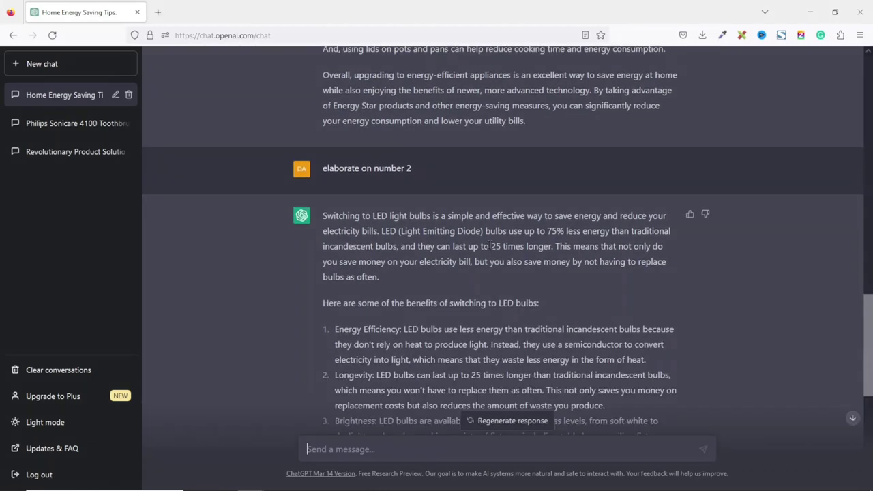
scroll(491, 246, down, 5)
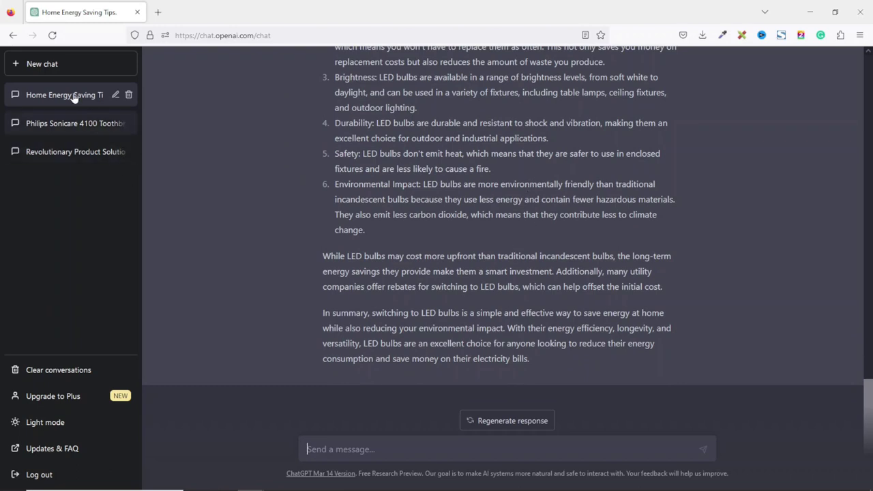
Start a new chat and send "write 10 business quotes on affiliate marketing"
click(55, 65)
click(356, 450)
text(w)
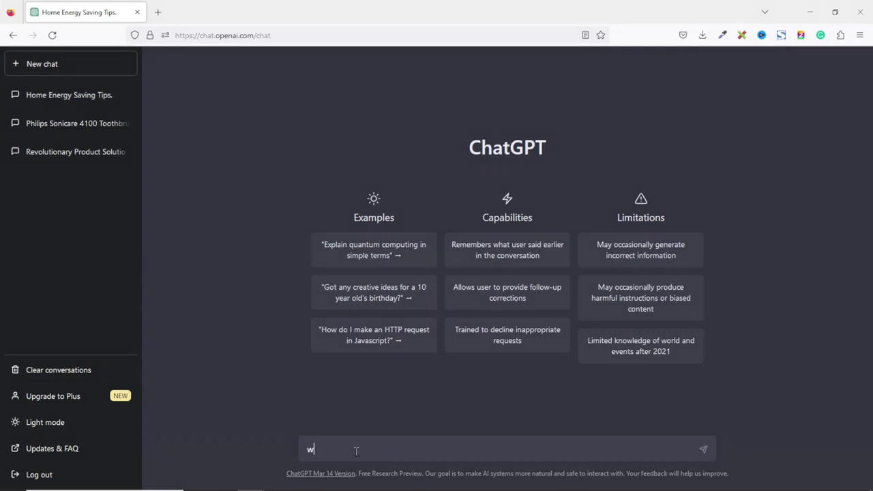
text(rite 10 business quotes on affiliate marketing)
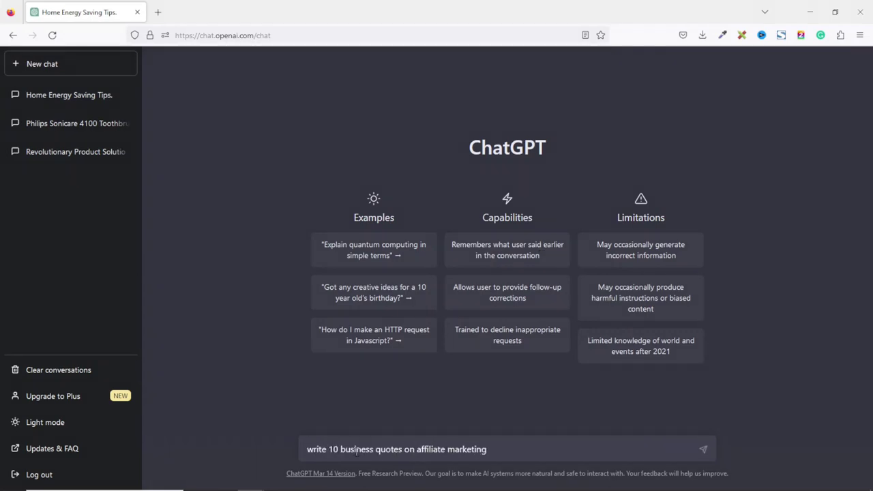
key(Return)
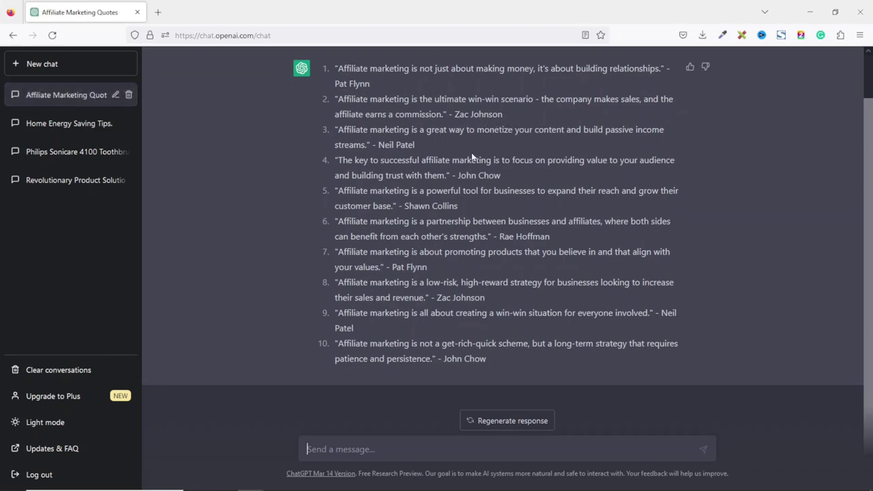
Start a new chat, send "write youtube video description on affiliate marketing for beginners", and view the reply from its start
click(58, 65)
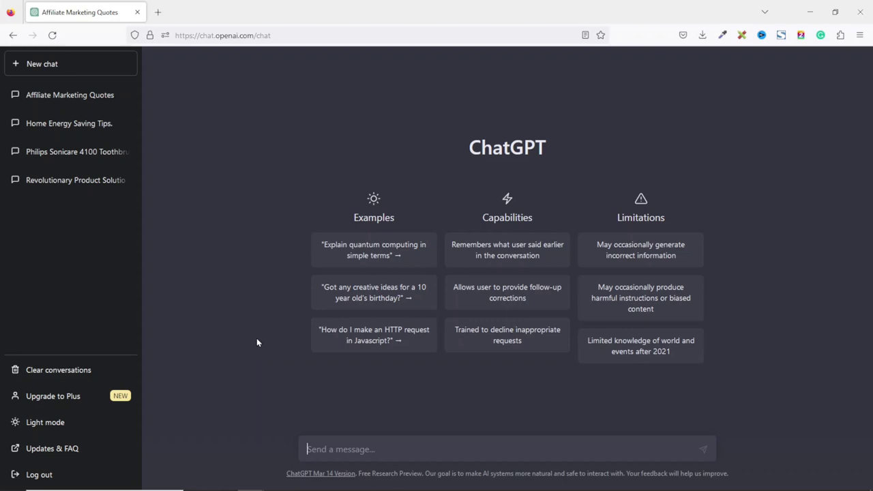
text(write youtub)
text(e )
text(video de)
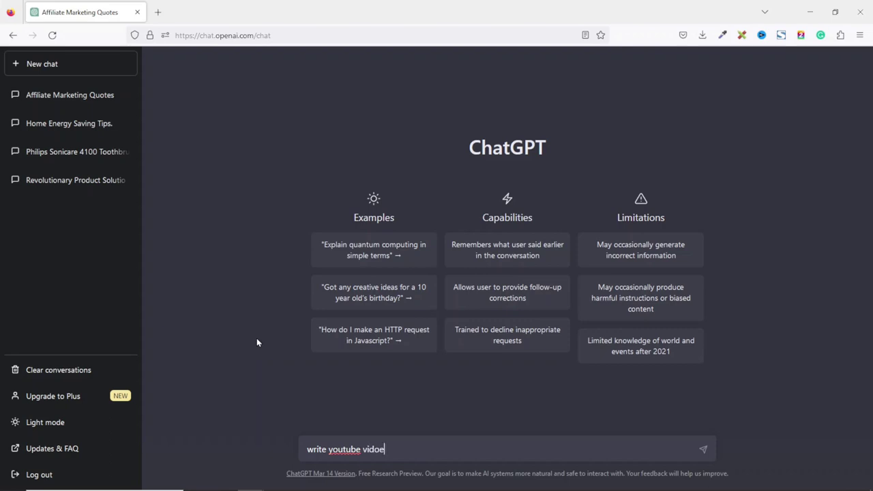
key(BackSpace)
key(BackSpace)
text(eo description on affiliat)
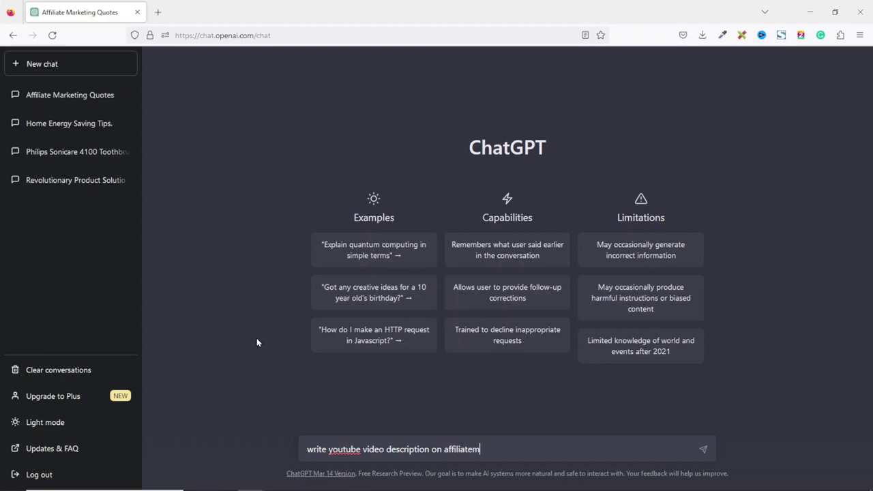
text(e m)
key(BackSpace)
text(marketing for begi)
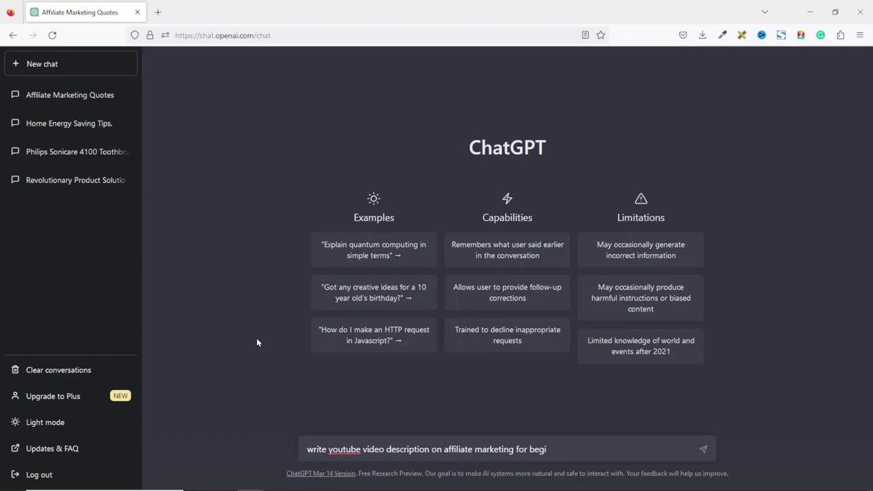
text(nners)
key(Return)
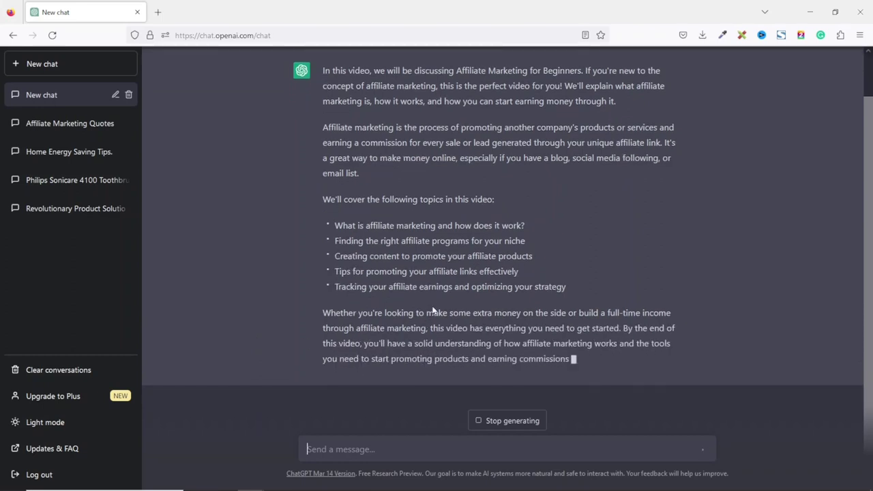
scroll(451, 187, up, 1)
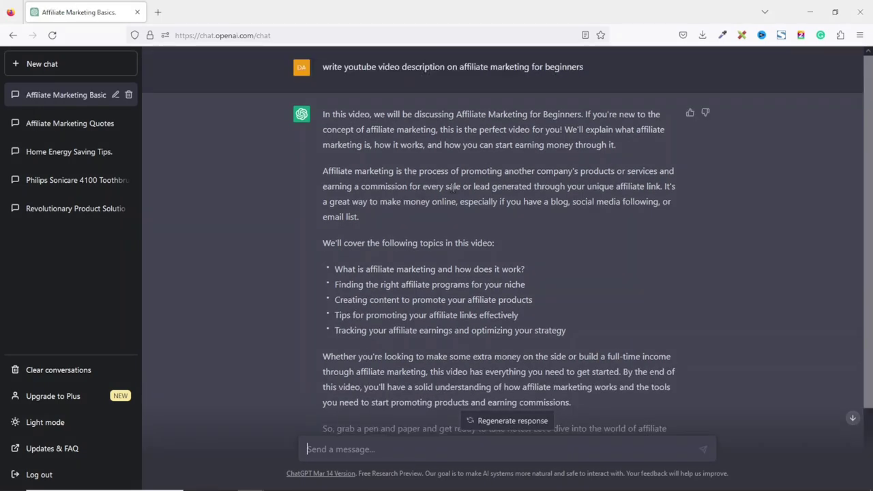
Send "write a video script on affiliate marketing for beginners" in the same chat and regenerate the resulting script
scroll(515, 214, down, 2)
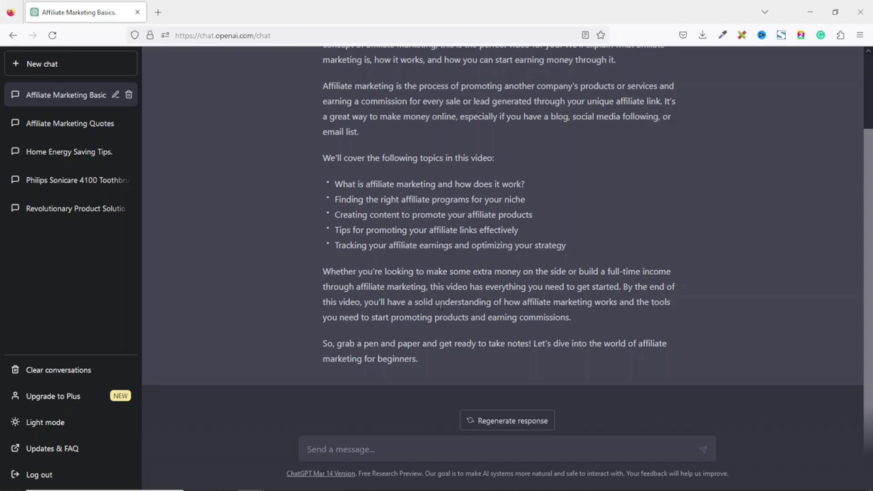
text(write a video script on affiliate marketing for beginners)
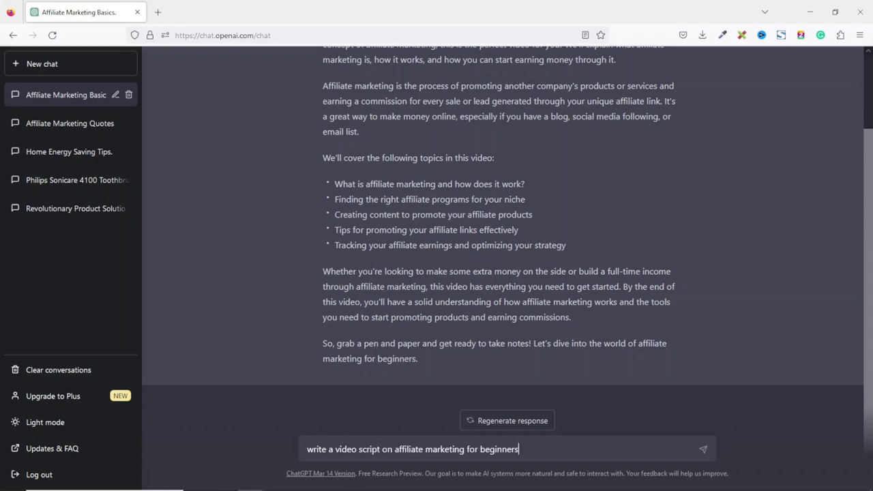
key(Return)
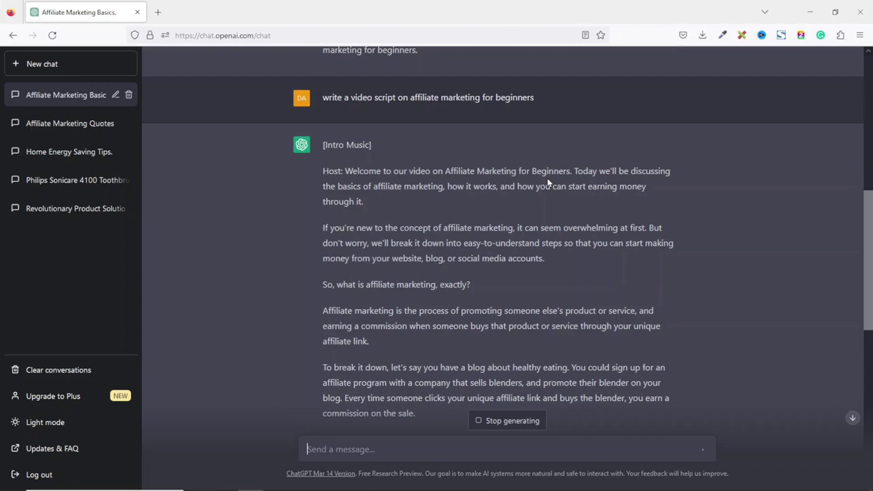
scroll(457, 315, down, 10)
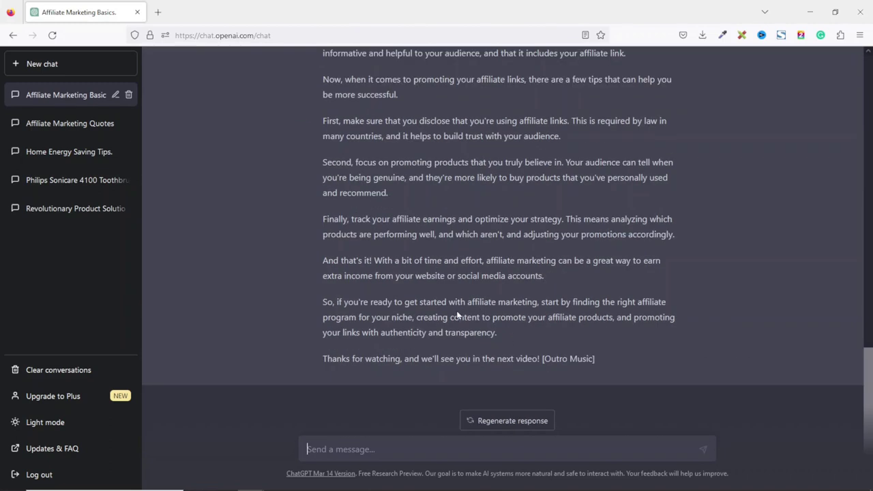
click(513, 422)
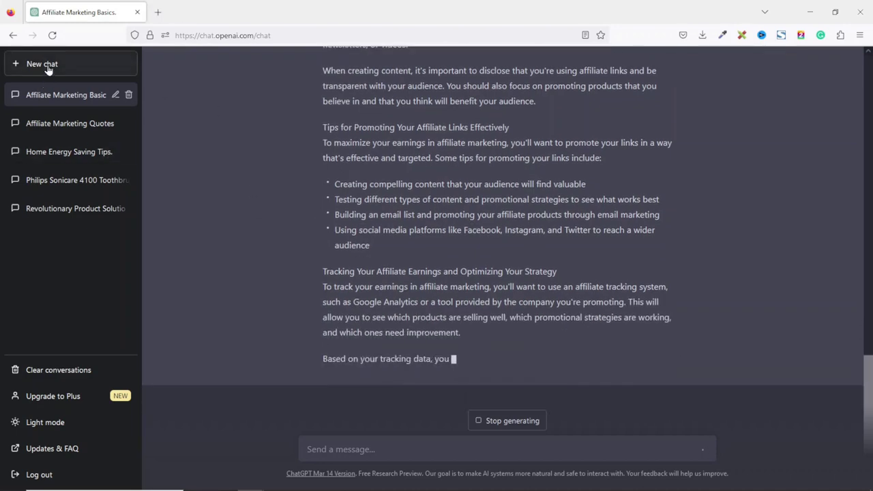
Start a new chat and send "generate video titles on affiliate marketing for beginners"
click(45, 66)
click(392, 449)
text(gene)
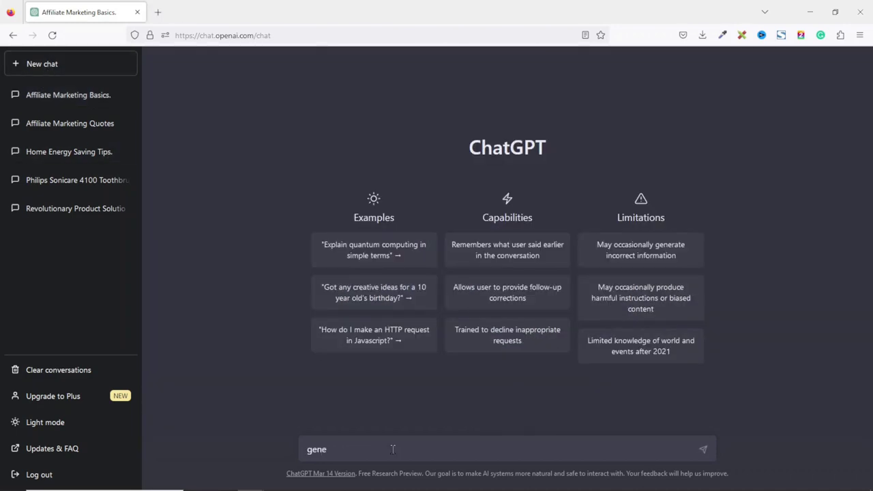
text(rate video titles on affiliate marketing for beginners)
key(Return)
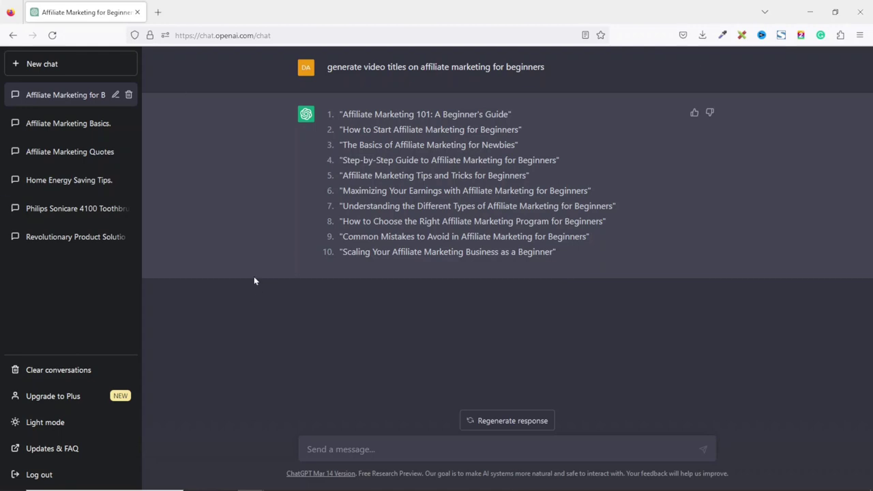
Start a new chat and send "best digital product ideas"
click(52, 64)
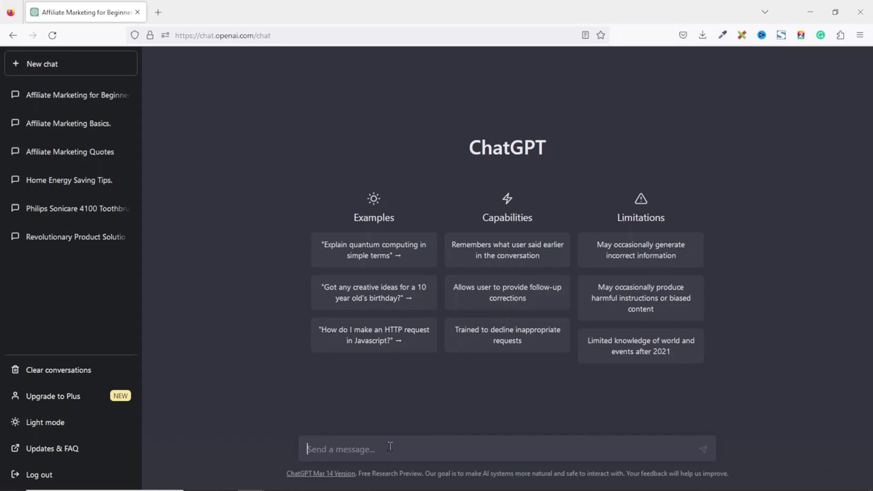
text(best dig)
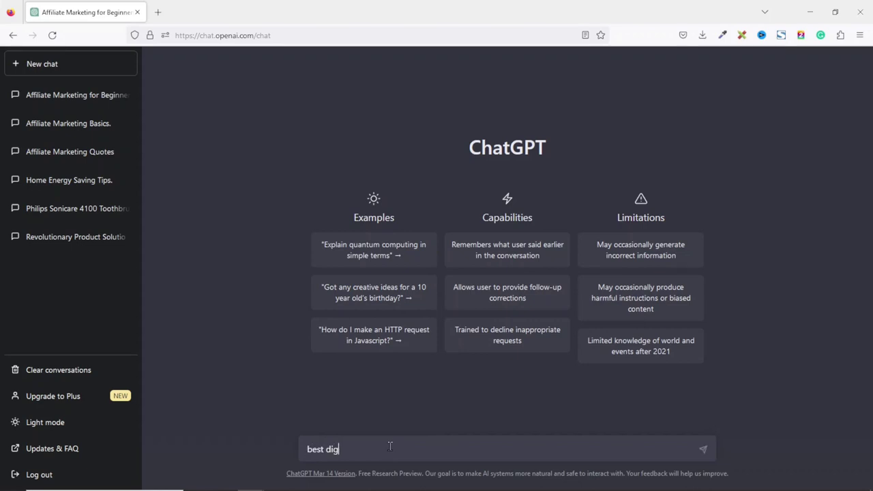
text(ital product ideas)
key(Return)
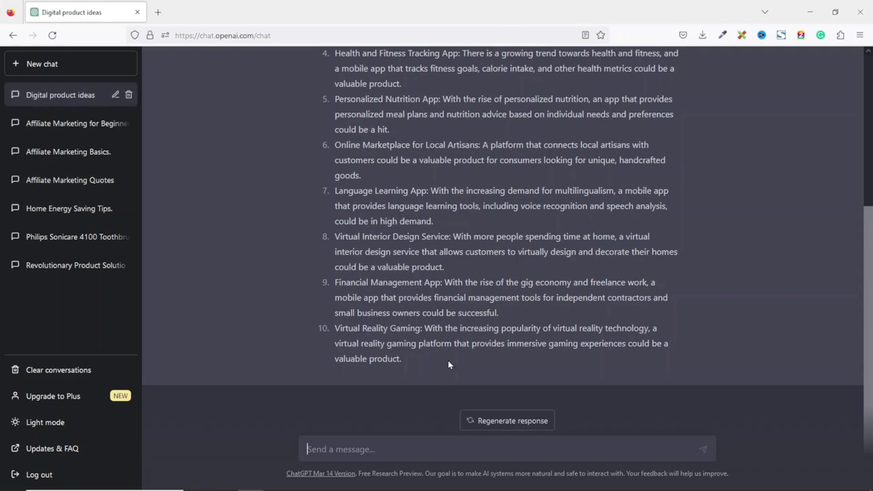
Send "what are the best digital products to sell in 2023" in the same chat and read through the reply
text(what are the best digi)
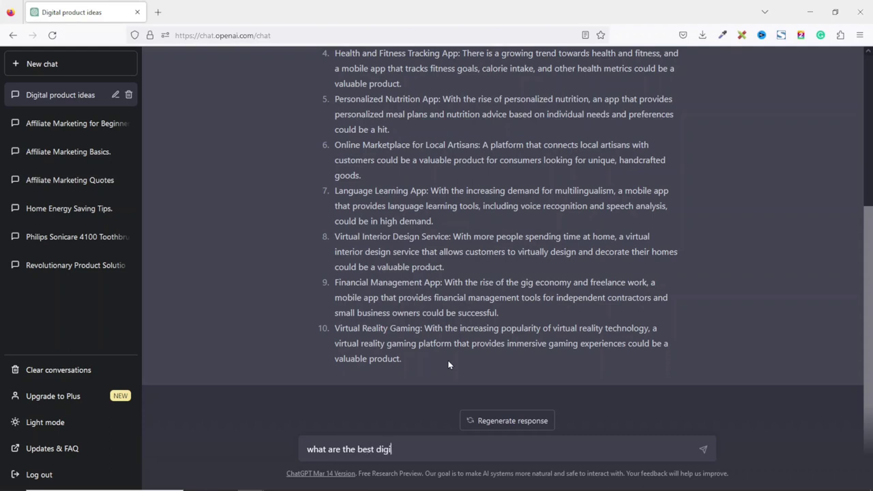
text(tal products to sell in 2023)
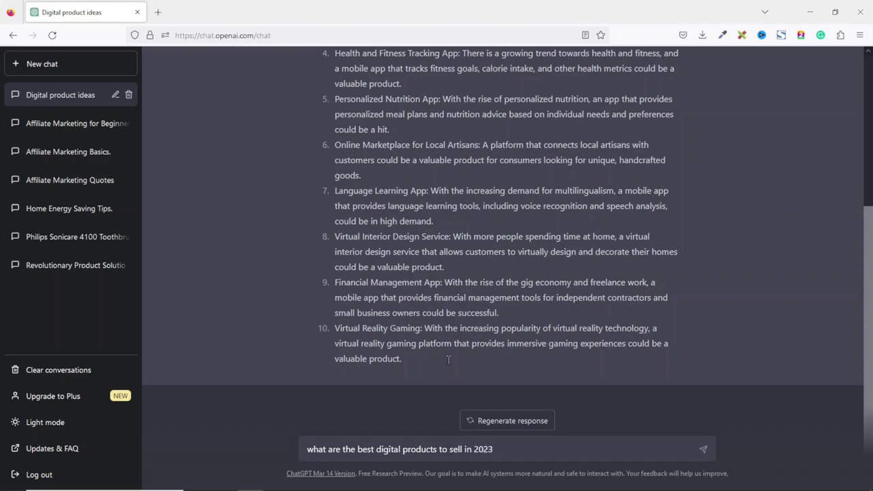
key(Return)
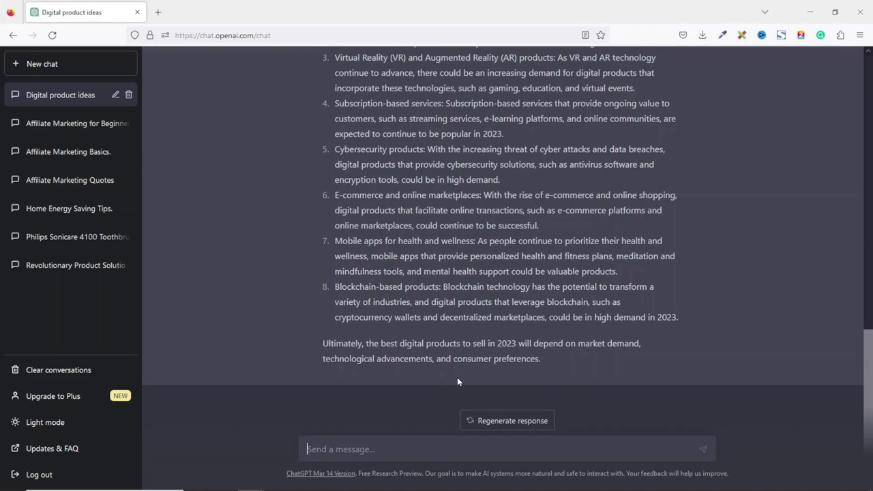
scroll(457, 377, up, 3)
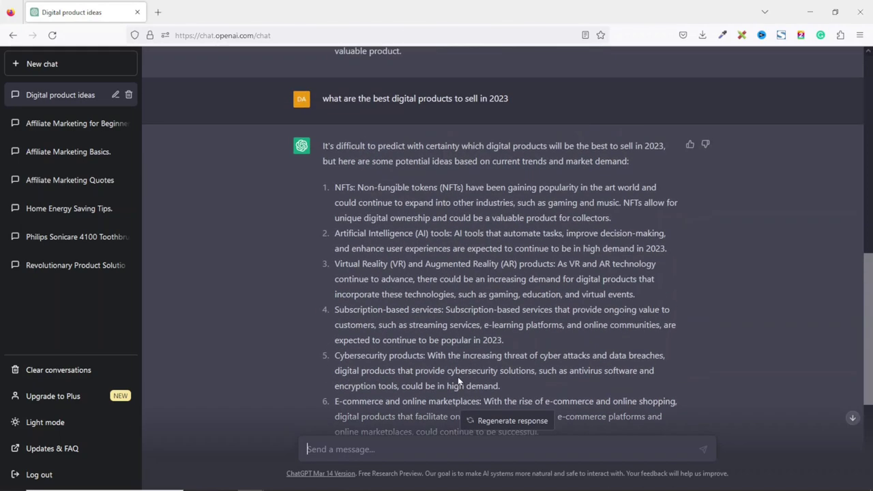
scroll(457, 376, down, 3)
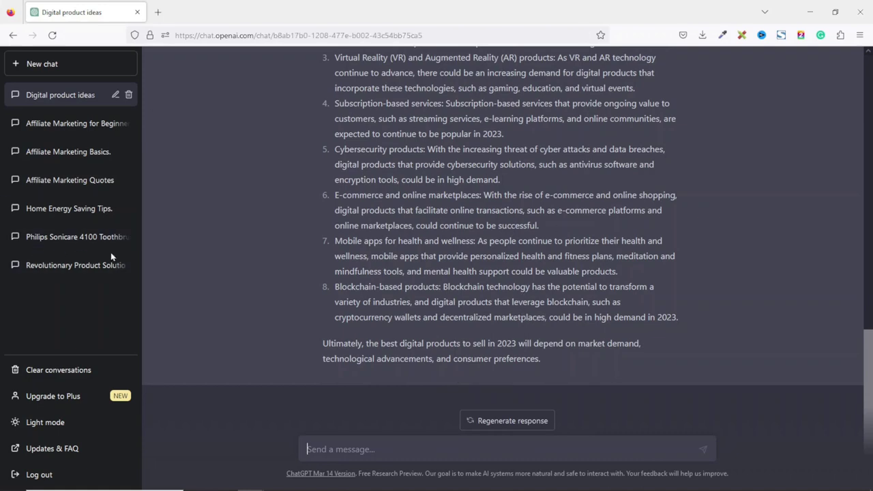
Reopen the Philips Sonicare 4100 toothbrush chat and send "summarize the above" below its product description
click(71, 236)
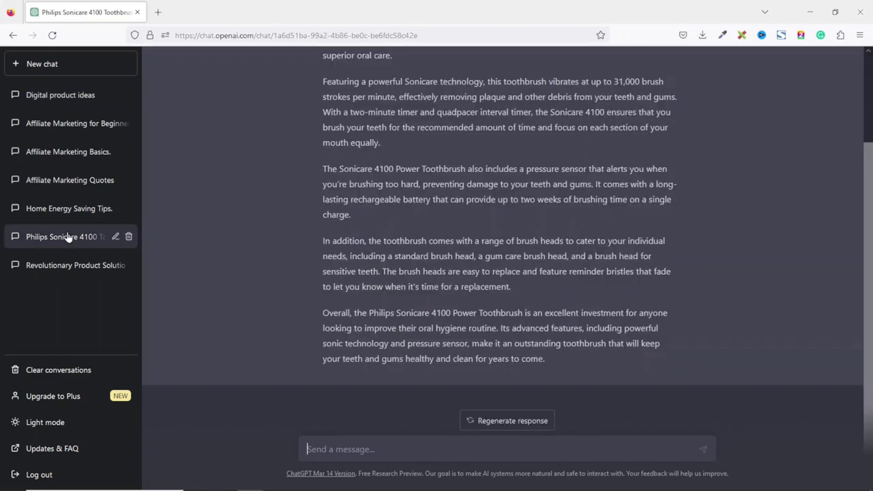
drag(324, 114, 670, 374)
scroll(670, 374, down, 3)
click(400, 443)
text(sub)
text(mmarize the a)
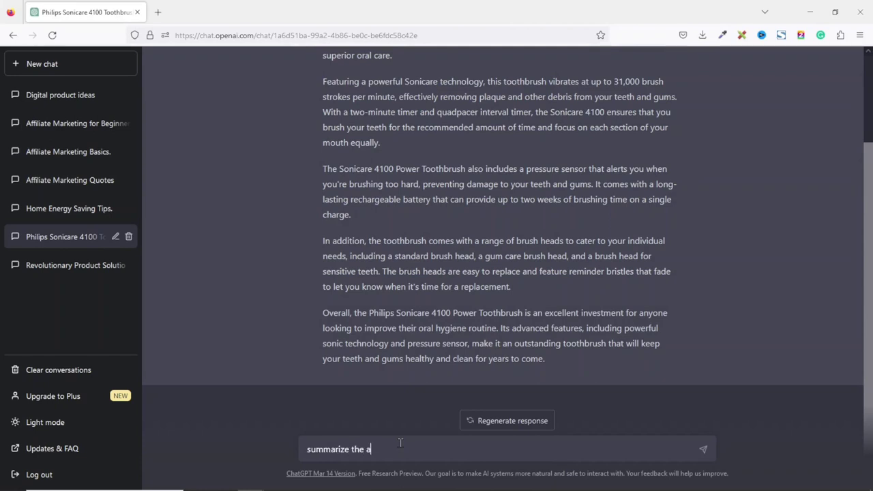
text(rtic)
key(BackSpace)
key(BackSpace)
key(BackSpace)
key(BackSpace)
text(bove)
key(Return)
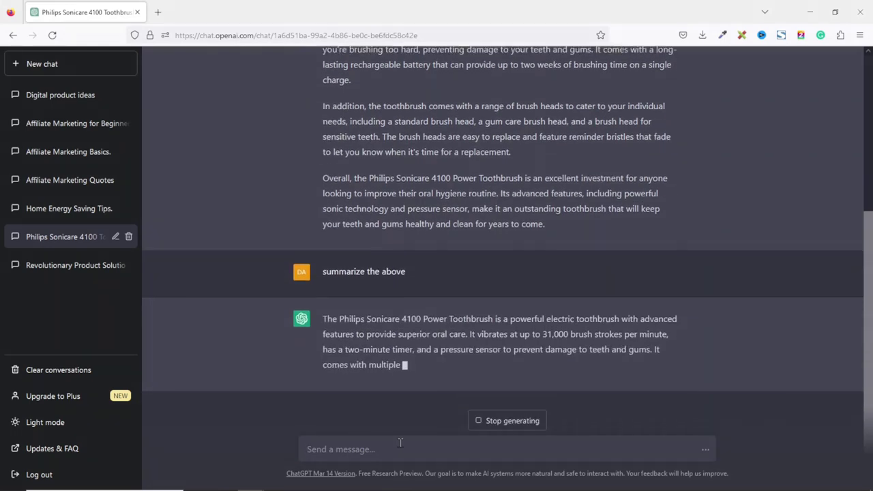
Highlight the toothbrush summary and compare it with the full product description above it
drag(368, 318, 429, 375)
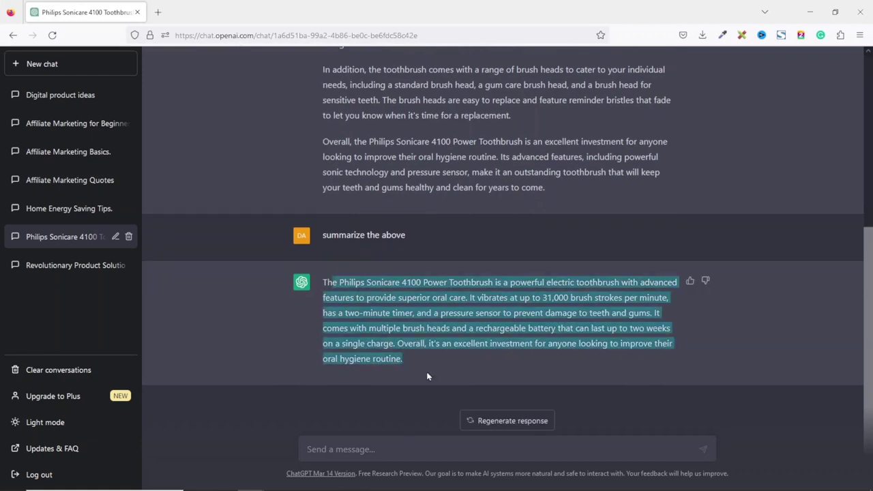
scroll(428, 368, up, 5)
scroll(409, 249, down, 3)
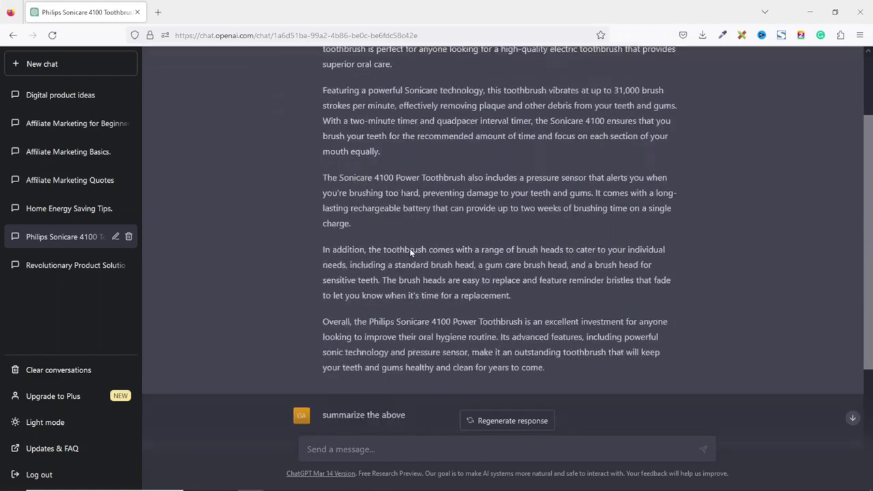
scroll(409, 249, up, 3)
scroll(410, 253, down, 5)
click(250, 392)
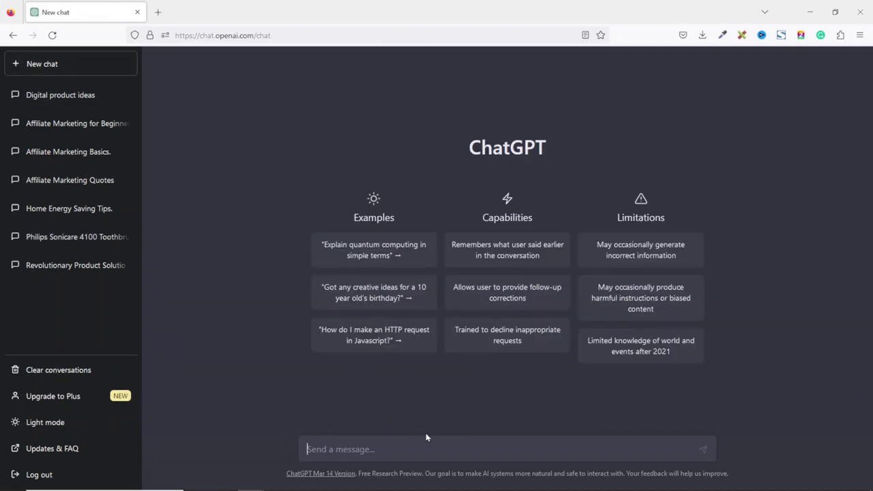
Send "what is accounting/" in a new chat and highlight the reply's text
text(what is)
text(accounting)
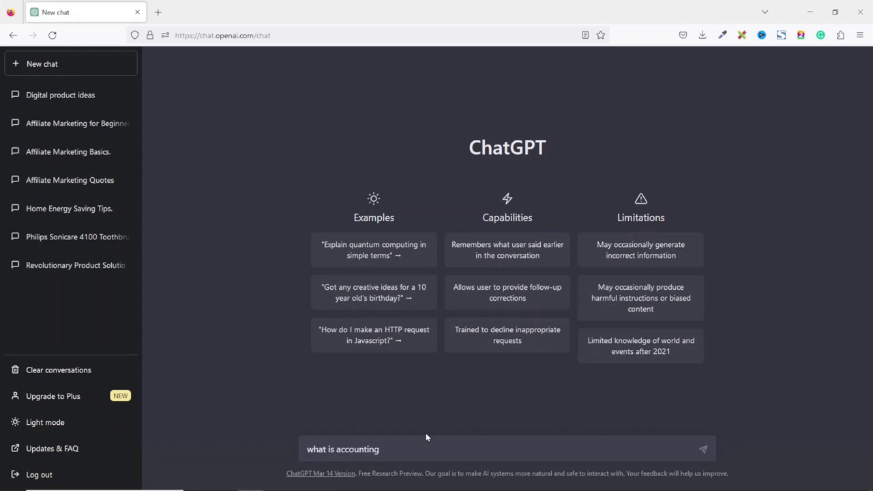
text(/)
key(Return)
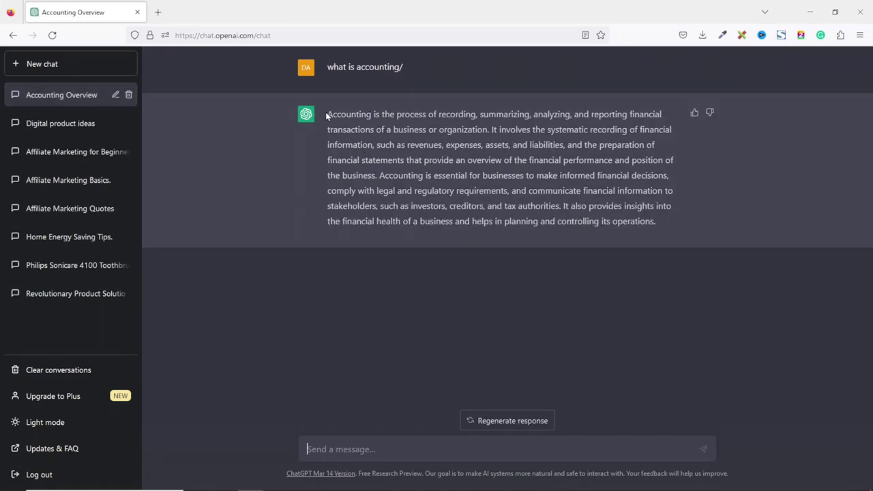
drag(345, 114, 638, 242)
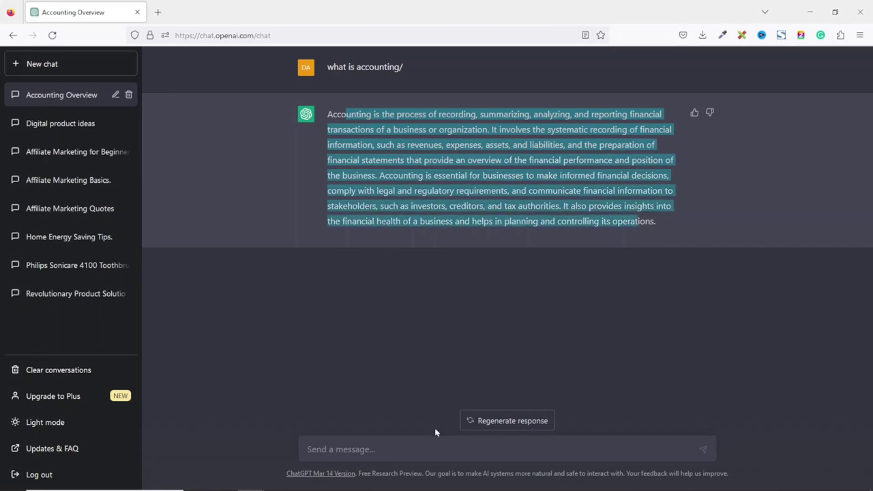
Send the follow-up "write more" in the accounting chat and view the conversation from its start
click(408, 449)
text(write more)
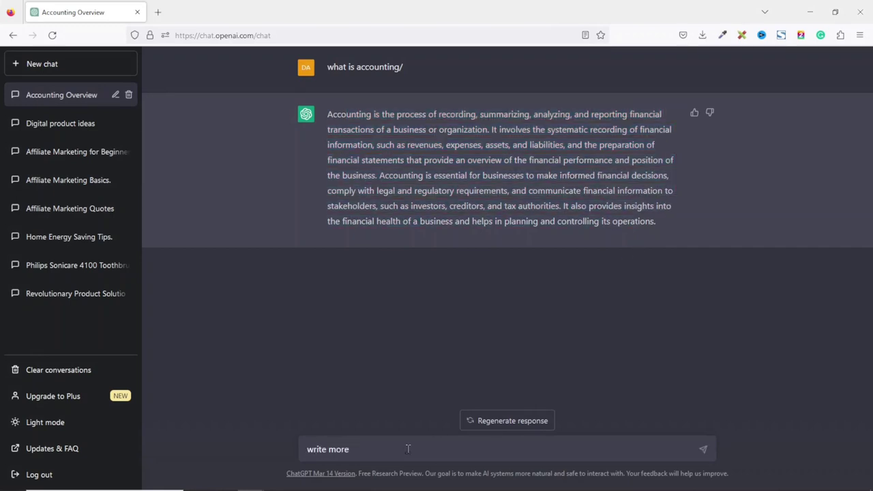
key(Return)
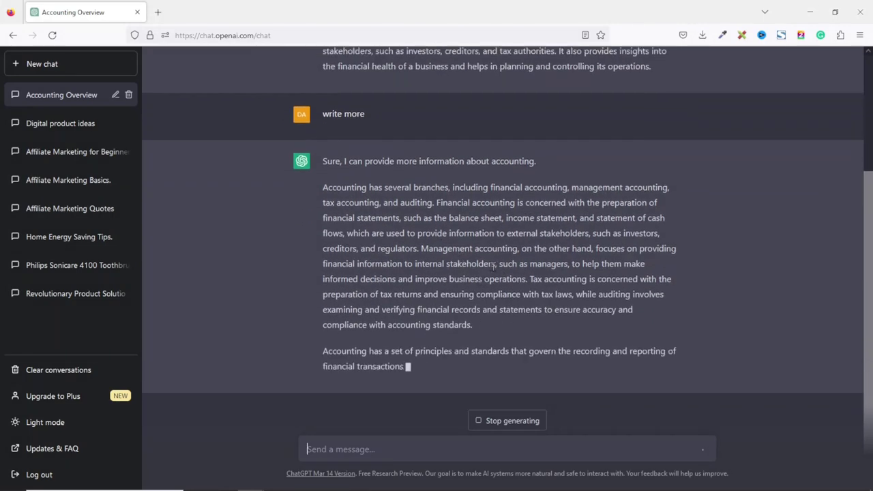
scroll(457, 283, up, 4)
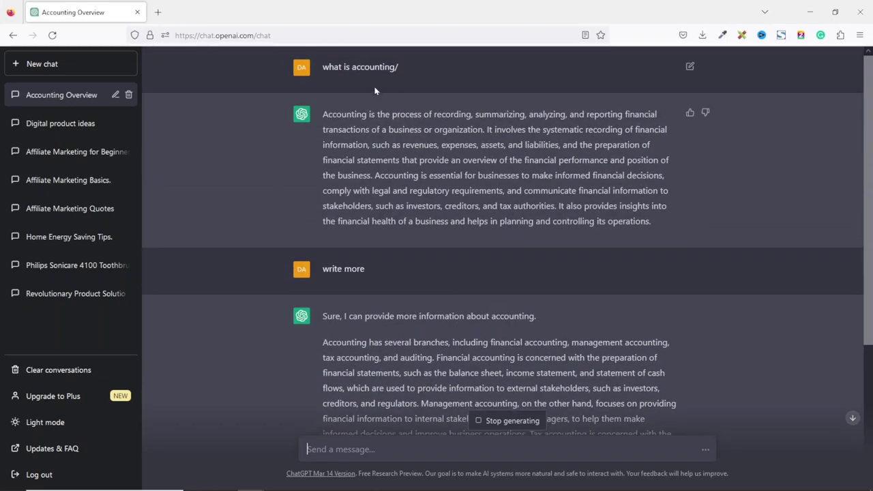